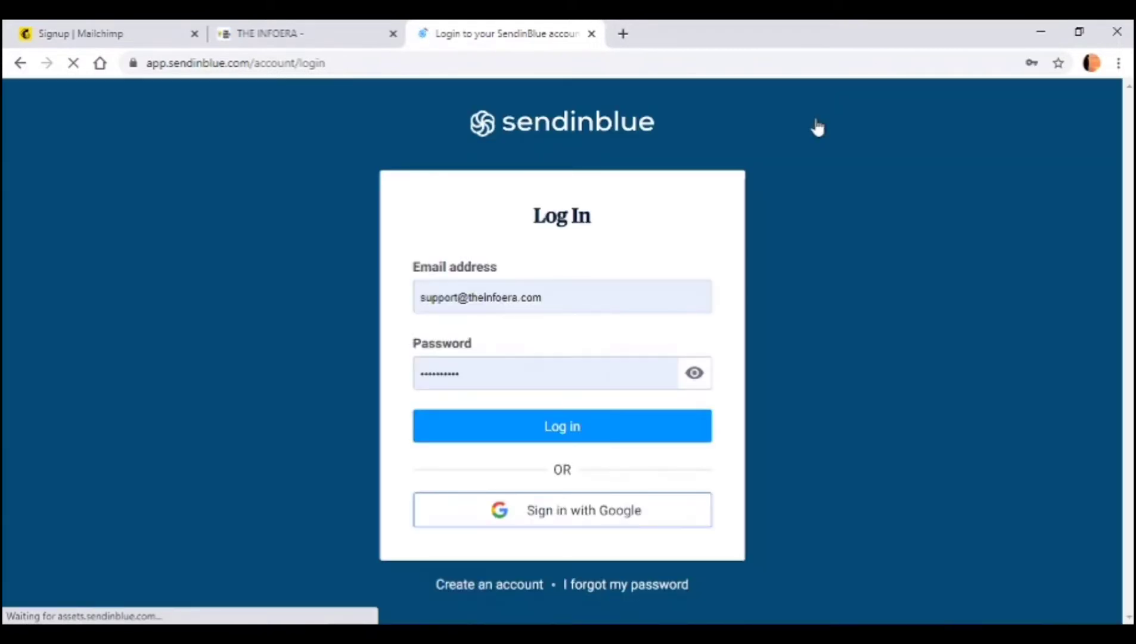
# Log in with the prefilled account credentials and look over the dashboard's activation steps, contact statistics and draft campaigns.
pyautogui.click(603, 437)
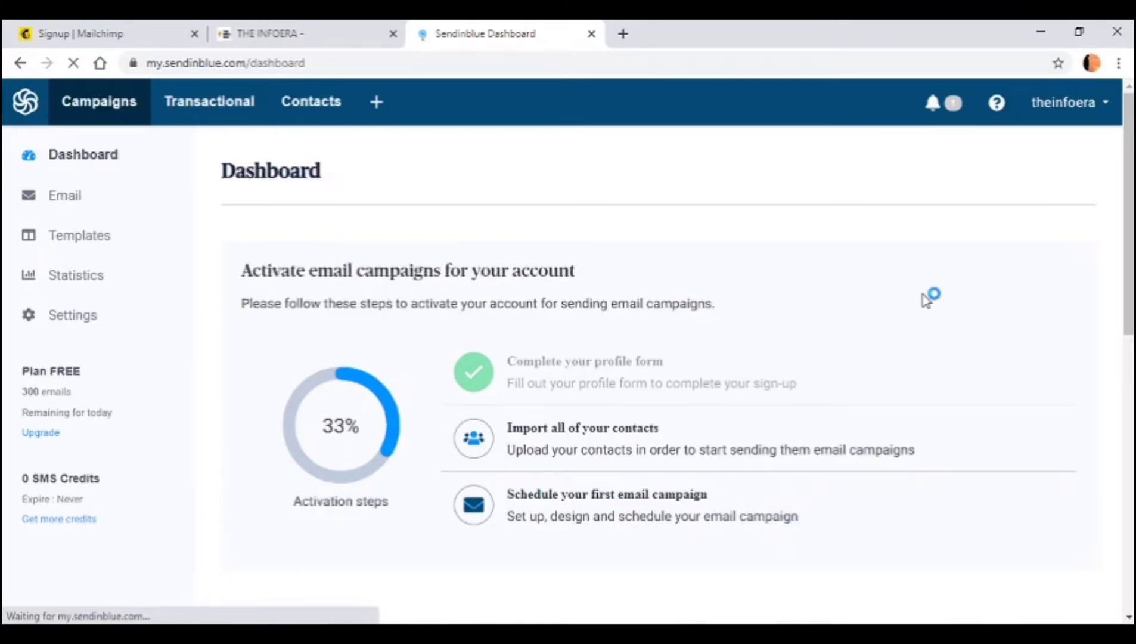
pyautogui.scroll(-7, 568, 351)
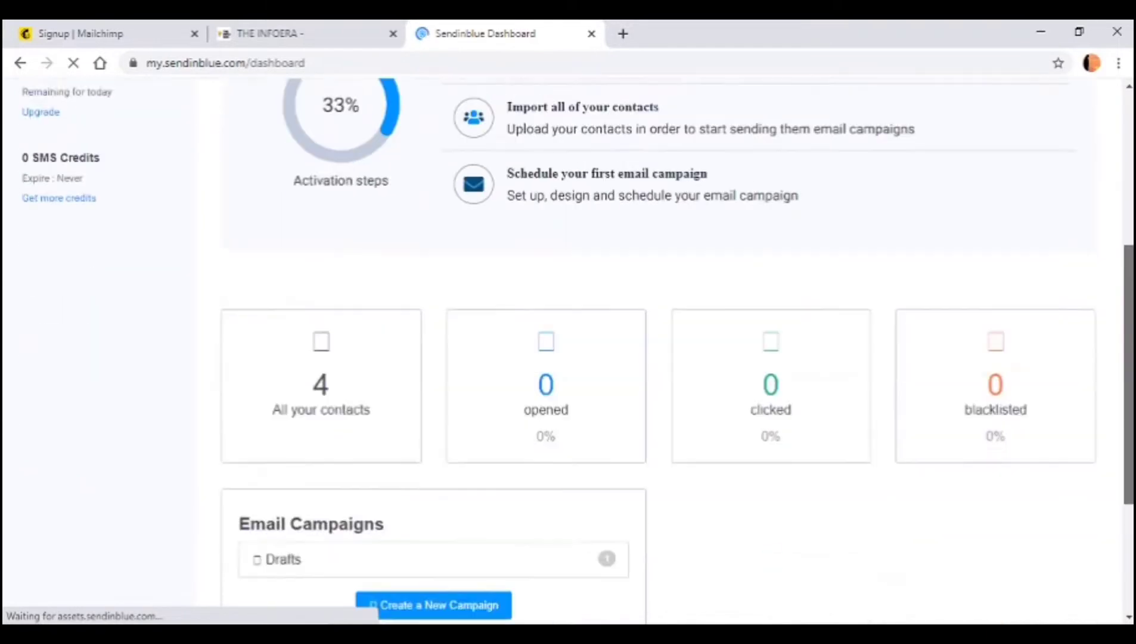
pyautogui.scroll(-2, 568, 351)
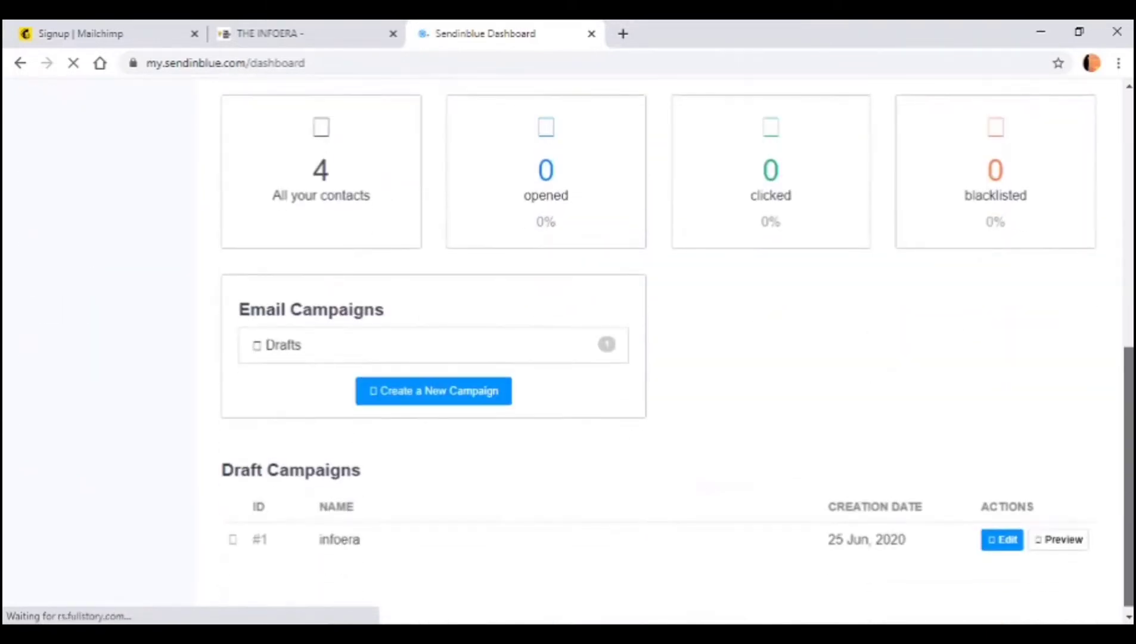
pyautogui.scroll(9, 568, 350)
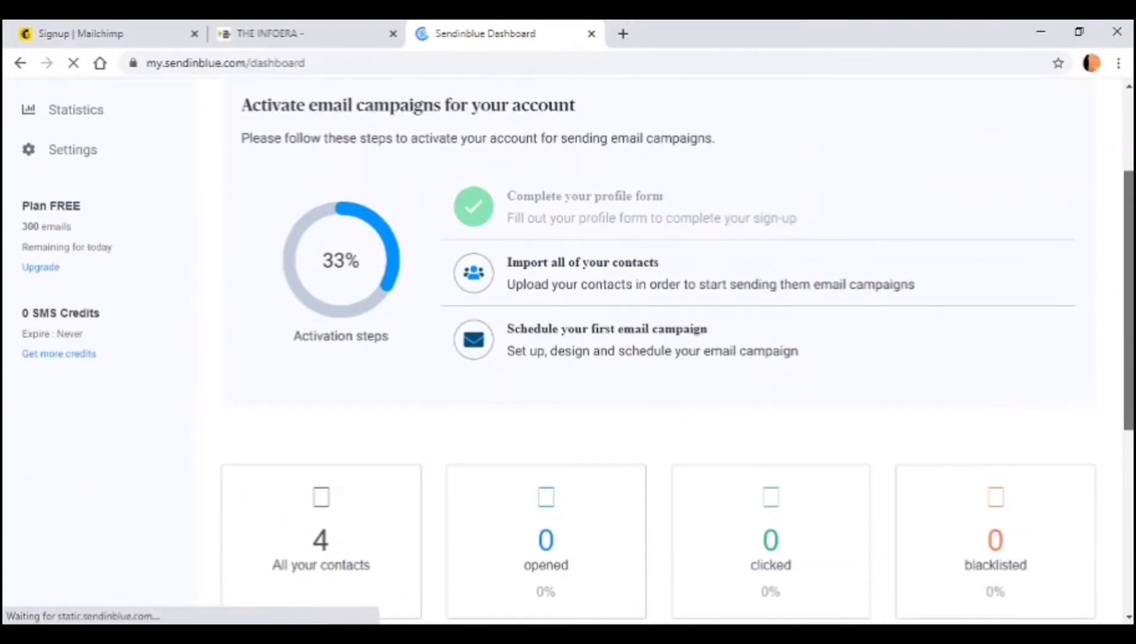
pyautogui.scroll(1, 280, 304)
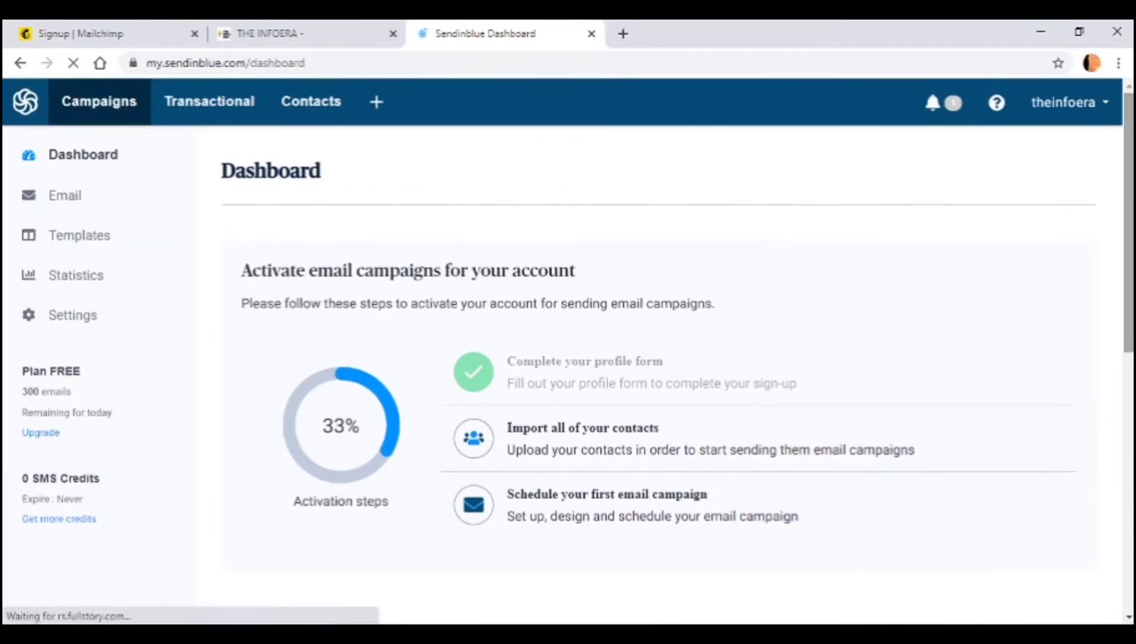
# Start a new email campaign and look over the fields of its setup form.
pyautogui.click(65, 195)
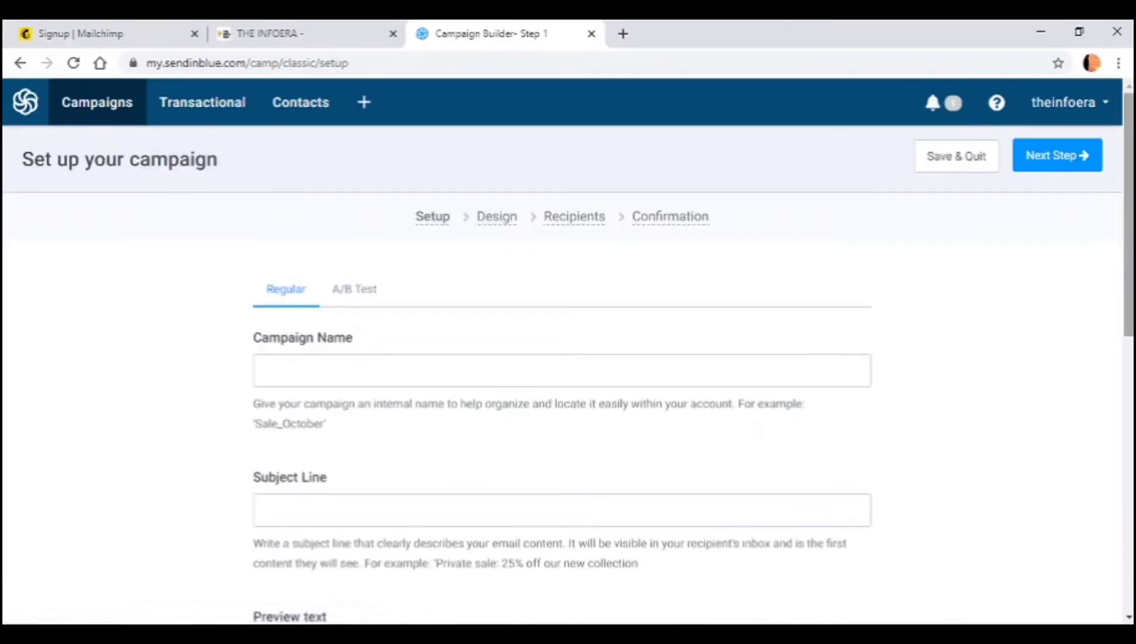
pyautogui.scroll(-10, 562, 357)
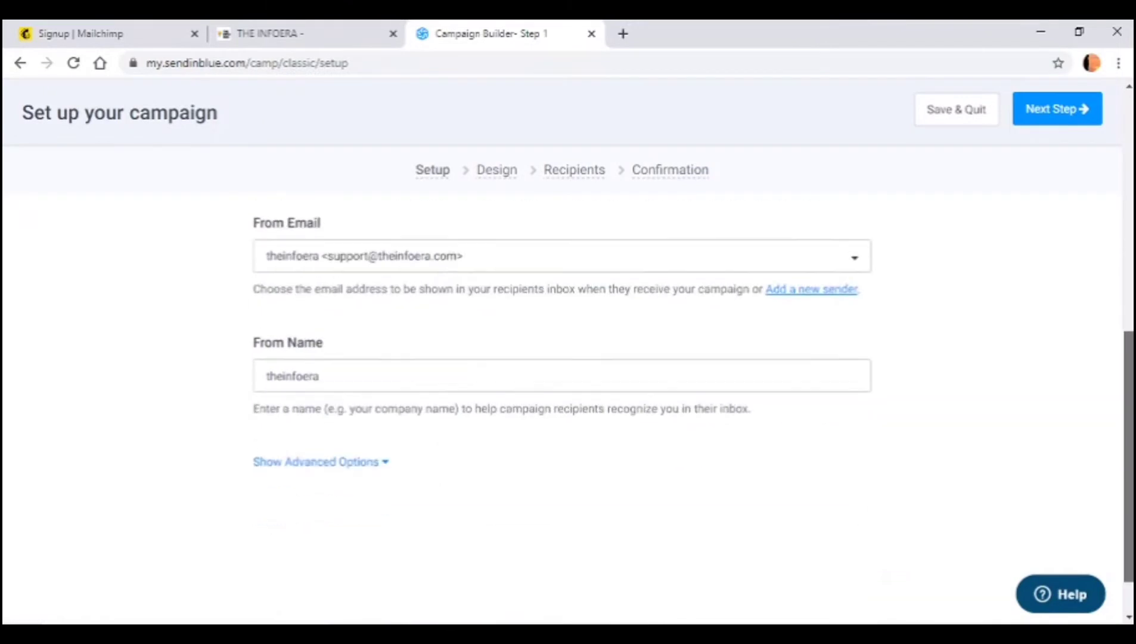
pyautogui.scroll(10, 587, 453)
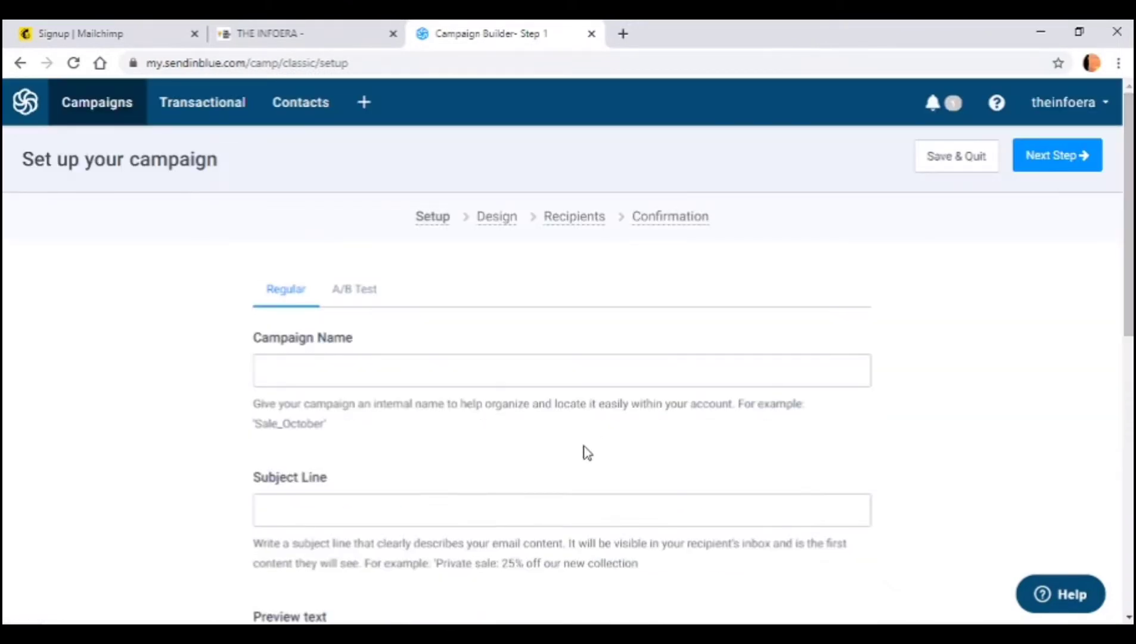
# Name the campaign "digital marketing".
pyautogui.click(554, 368)
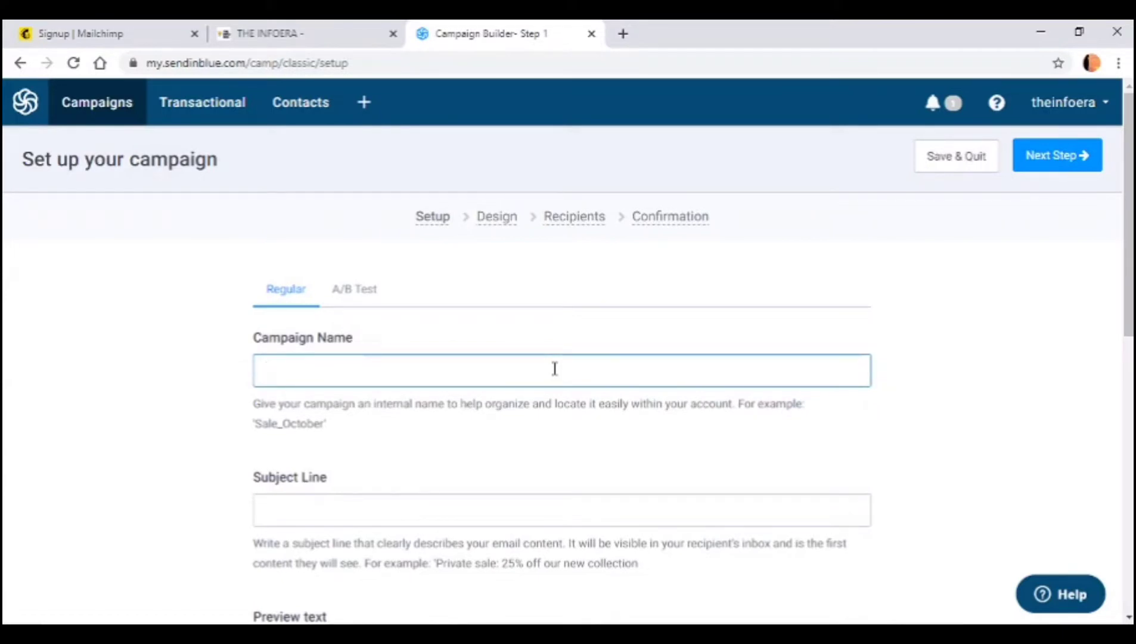
pyautogui.write('dif')
pyautogui.press('BackSpace')
pyautogui.write('g')
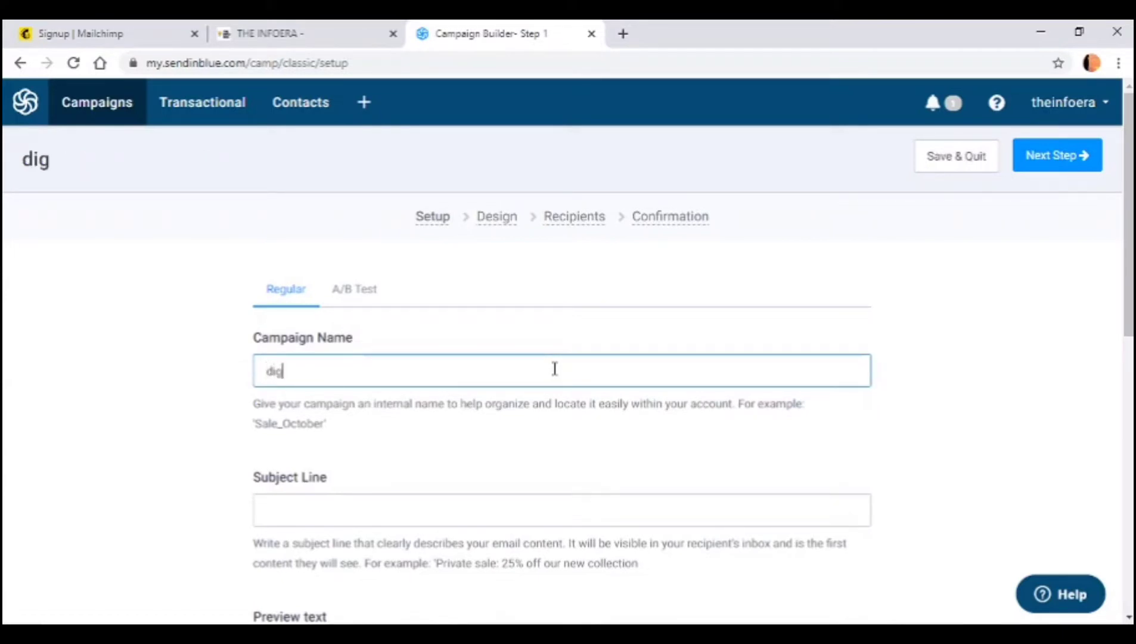
pyautogui.write('ital ma')
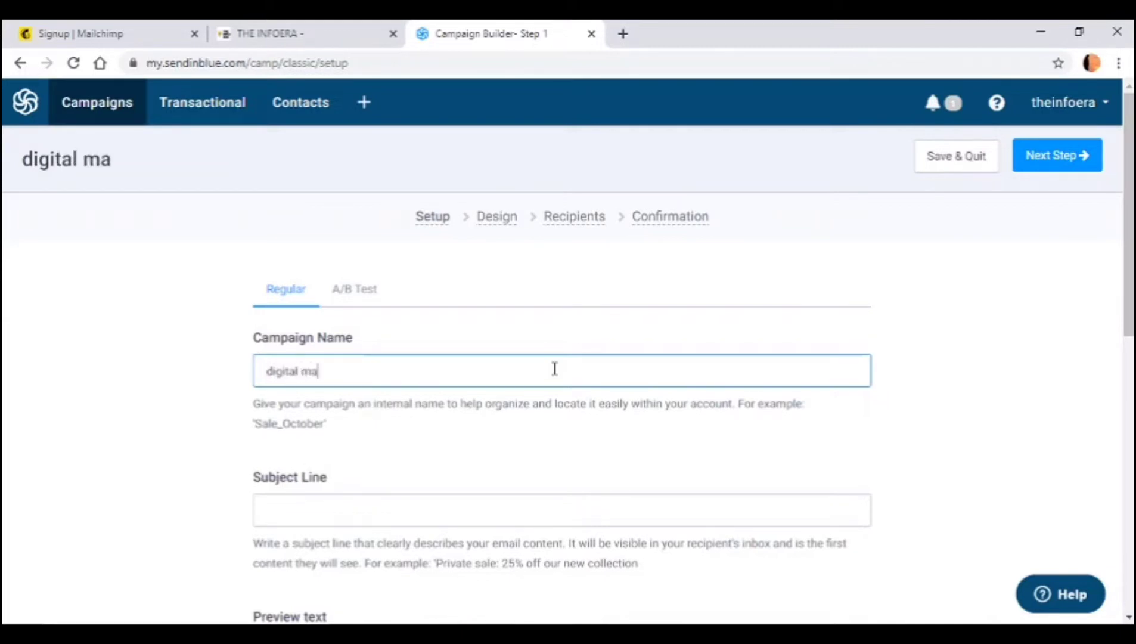
pyautogui.write('rketing')
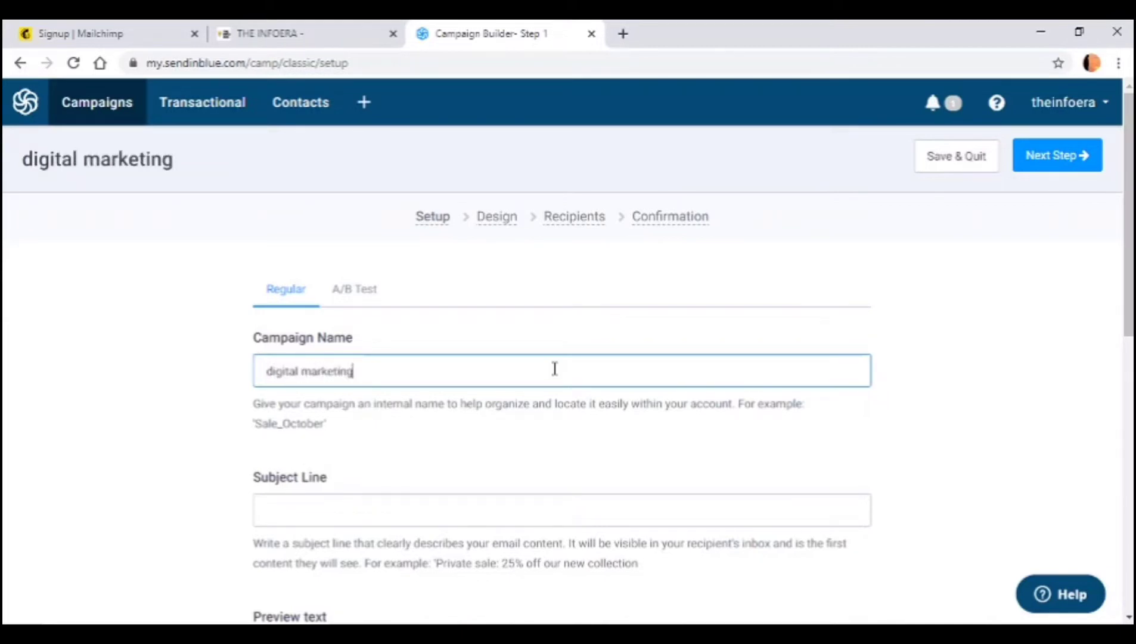
# Enter "hurry 50 % discount on course" as the campaign's subject line.
pyautogui.press('Tab')
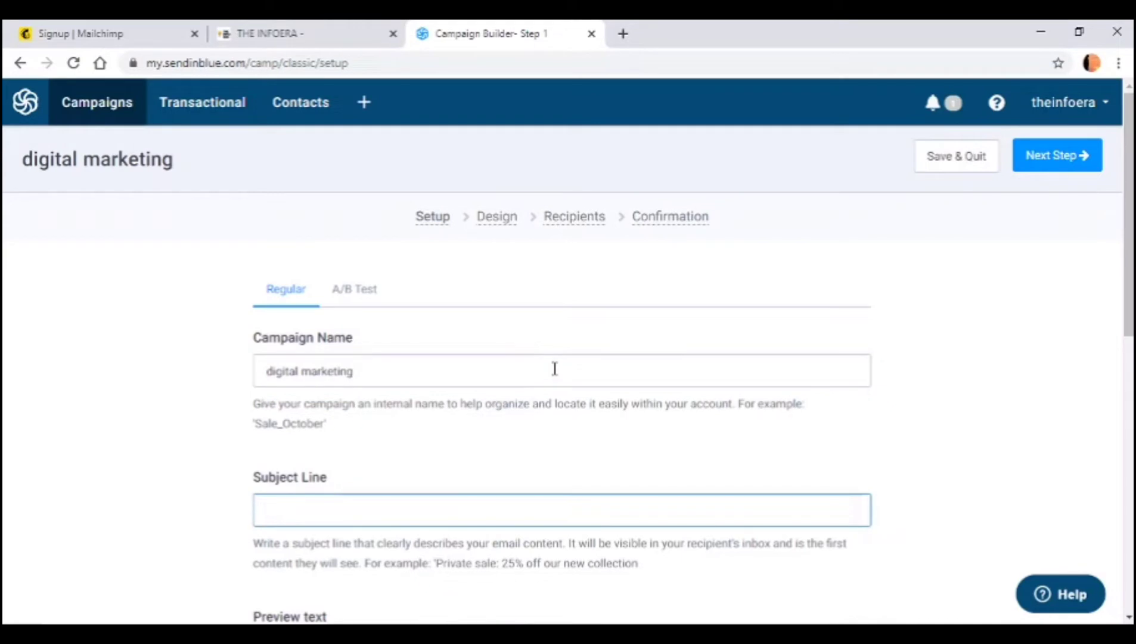
pyautogui.moveTo(1128, 262); pyautogui.dragTo(1128, 280)
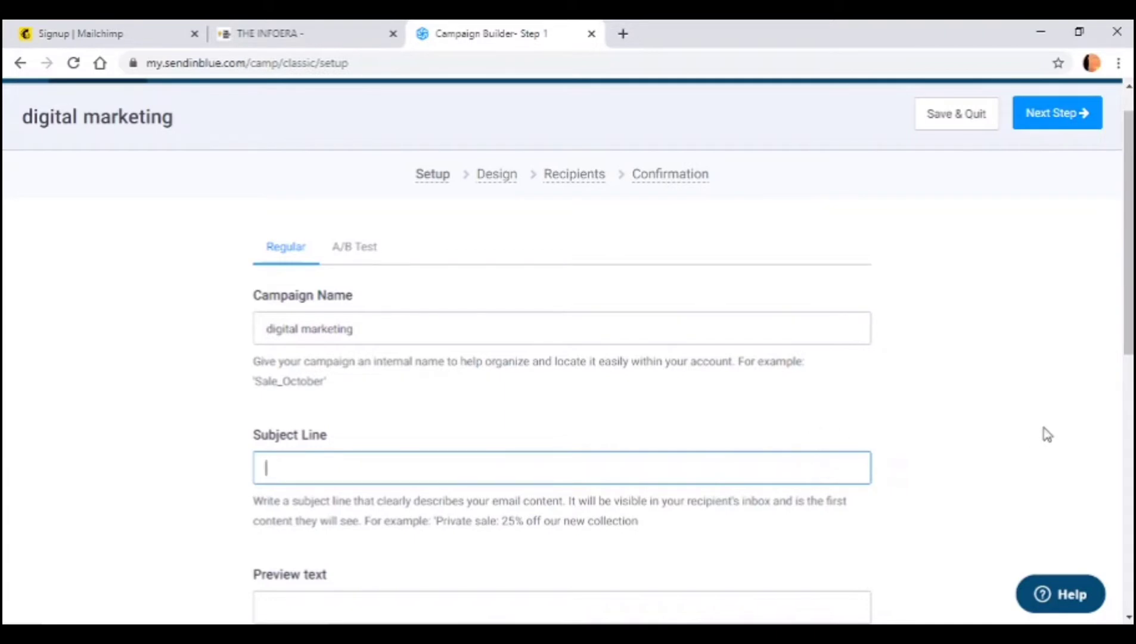
pyautogui.write('hurry 1')
pyautogui.press('BackSpace')
pyautogui.write('50 % discount ')
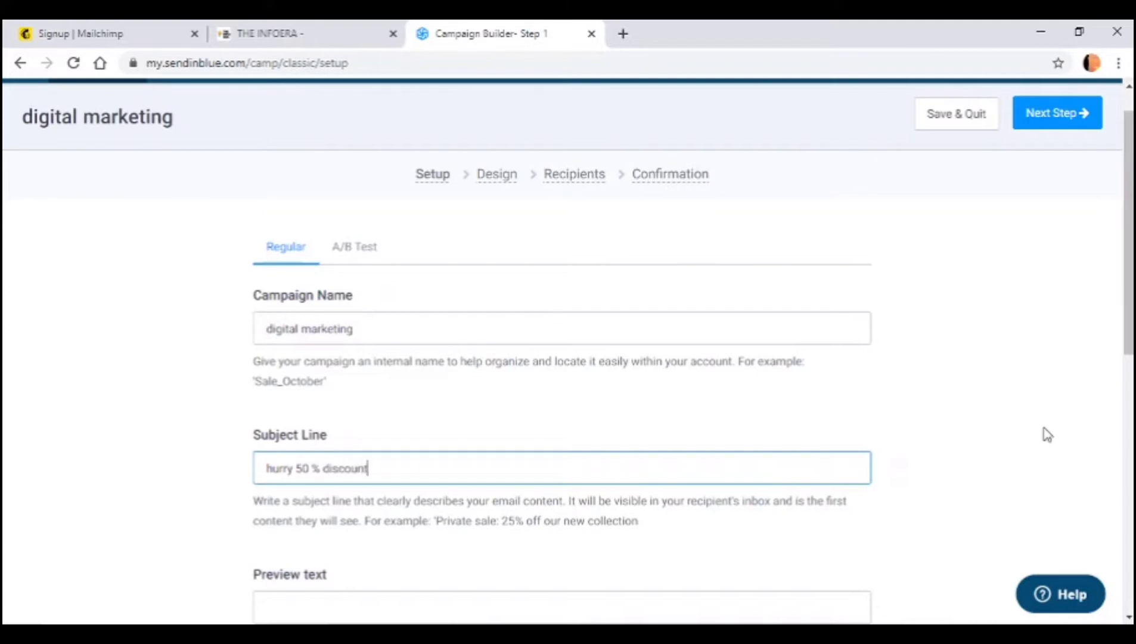
pyautogui.write('on course')
# Set the campaign's preview text to "hey join our program and learn digital marketing".
pyautogui.scroll(-4, 691, 399)
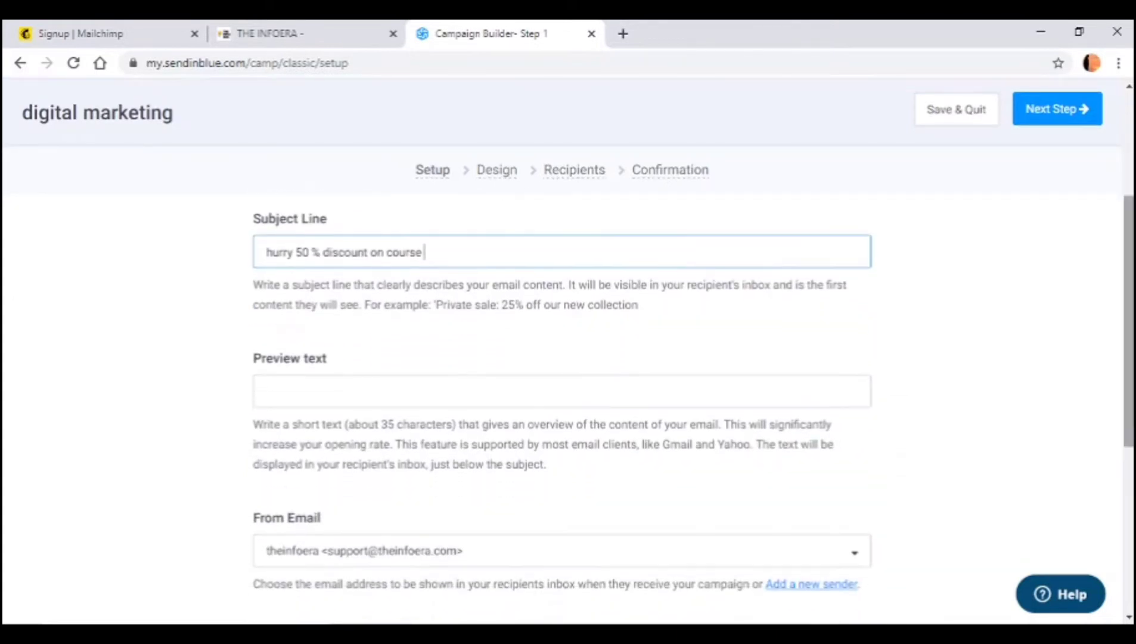
pyautogui.click(547, 393)
pyautogui.write('he')
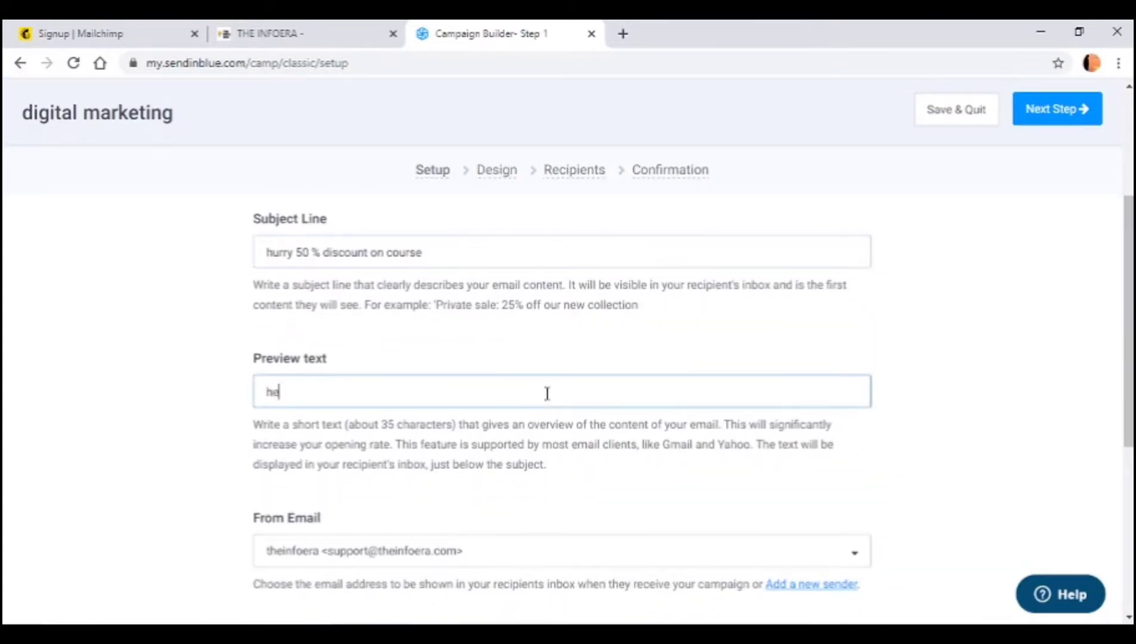
pyautogui.write('y join our programme')
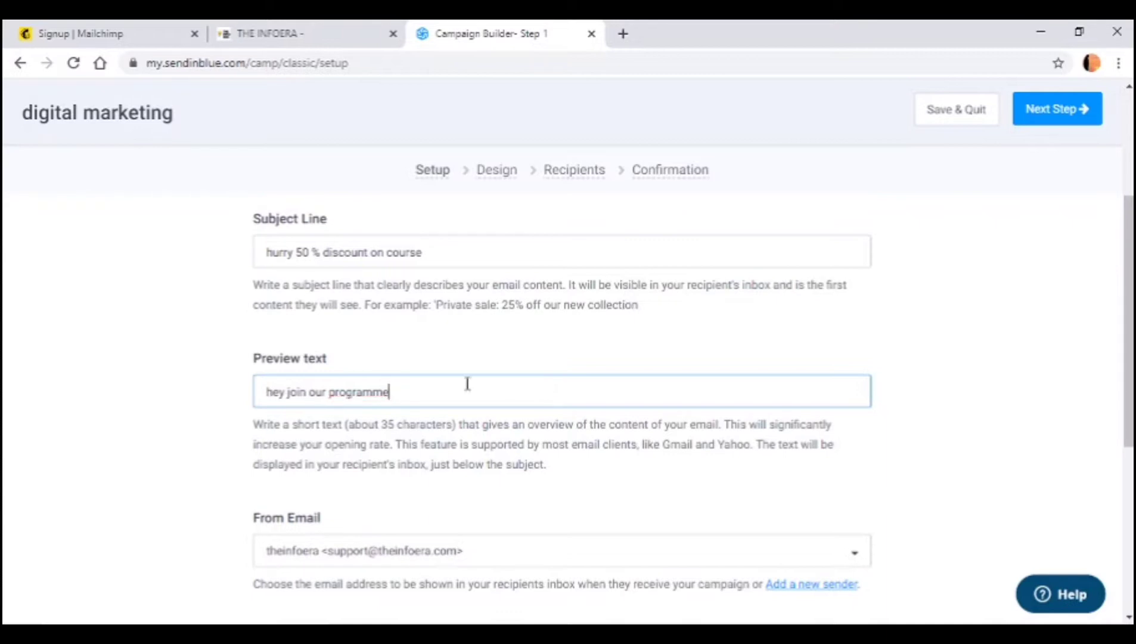
pyautogui.rightClick(352, 394)
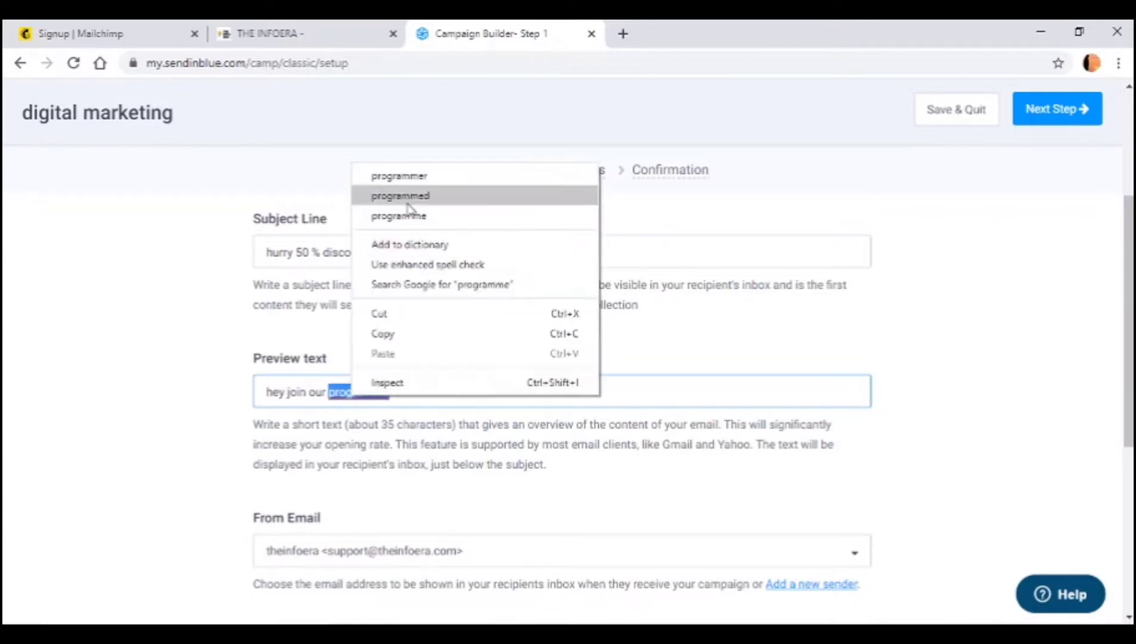
pyautogui.click(408, 215)
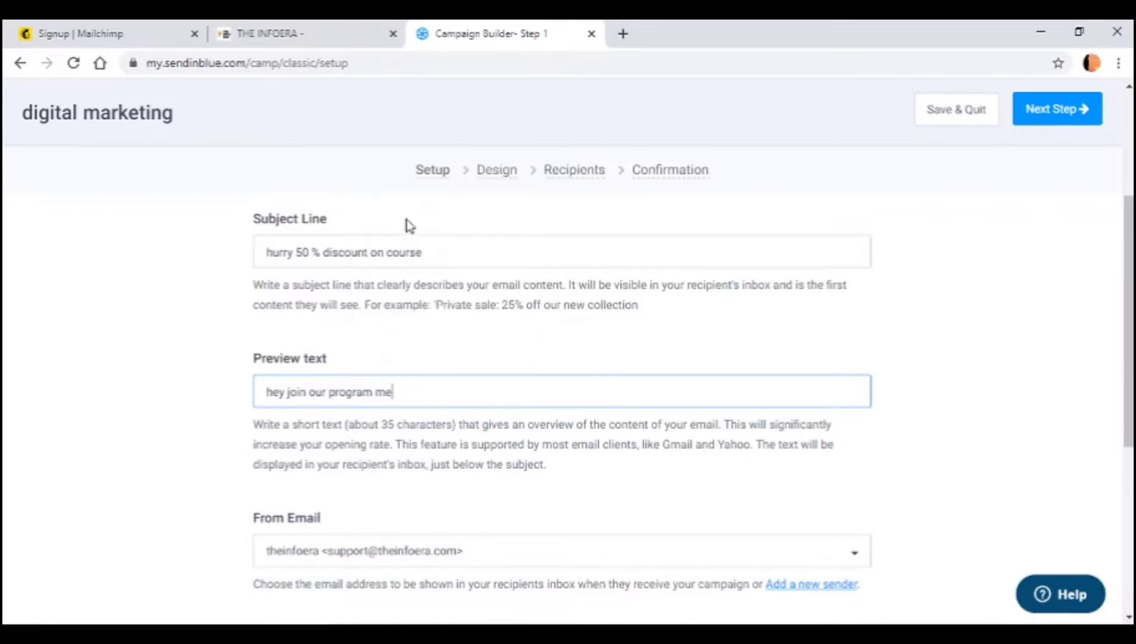
pyautogui.press('BackSpace')
pyautogui.press('BackSpace')
pyautogui.write('and learn digital marketing')
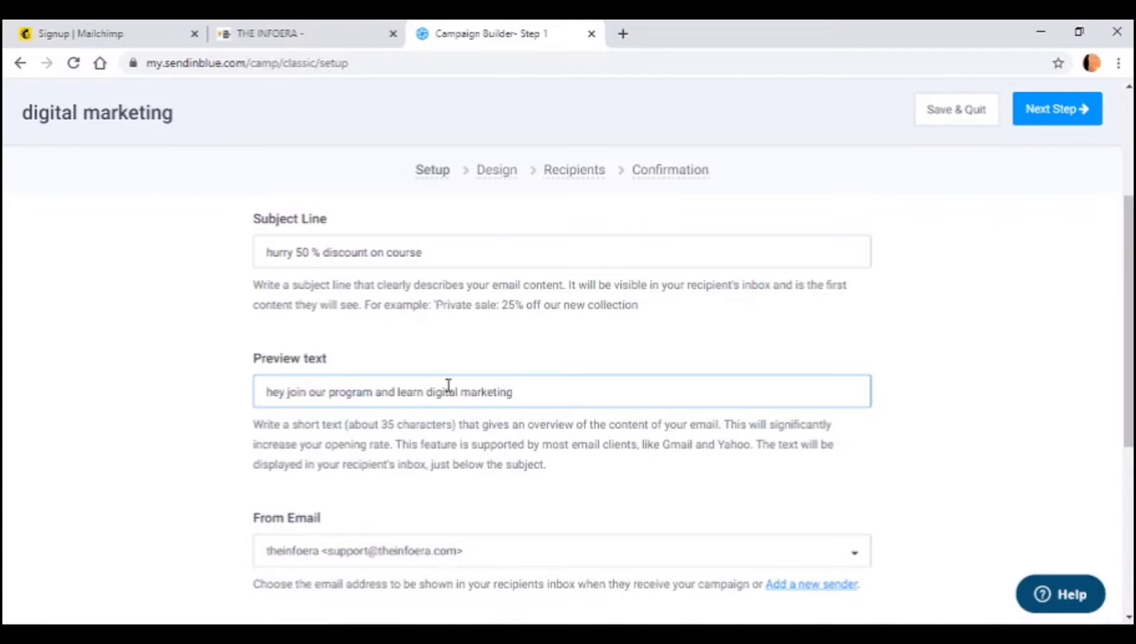
# Check the available sender addresses for the campaign and change the From Name to "the infoera".
pyautogui.scroll(-3, 1053, 426)
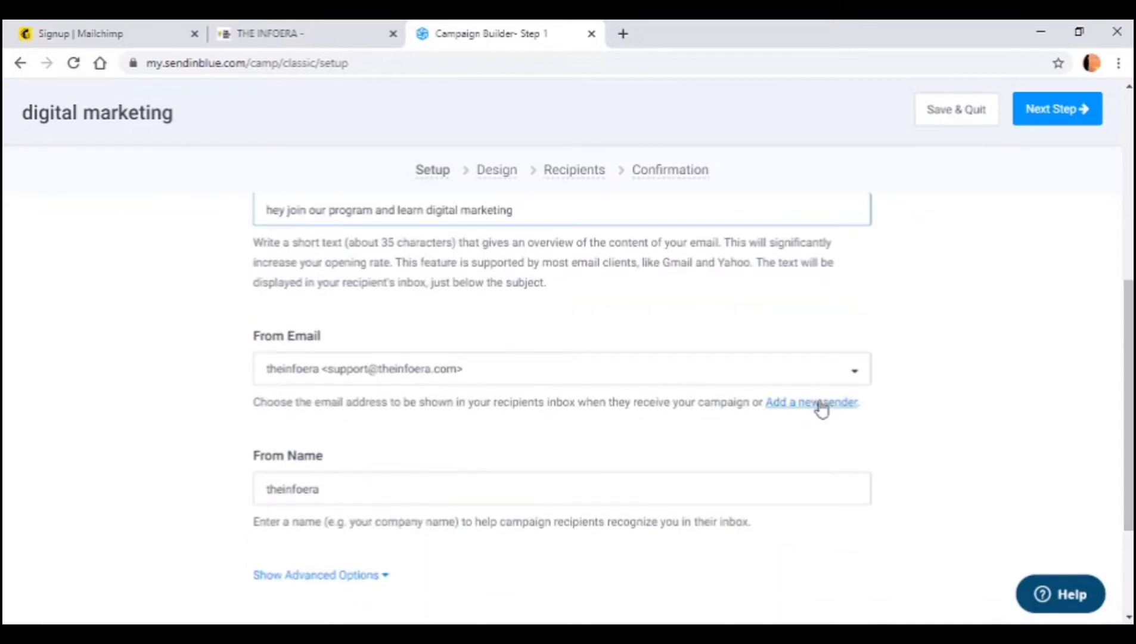
pyautogui.click(846, 375)
pyautogui.click(847, 375)
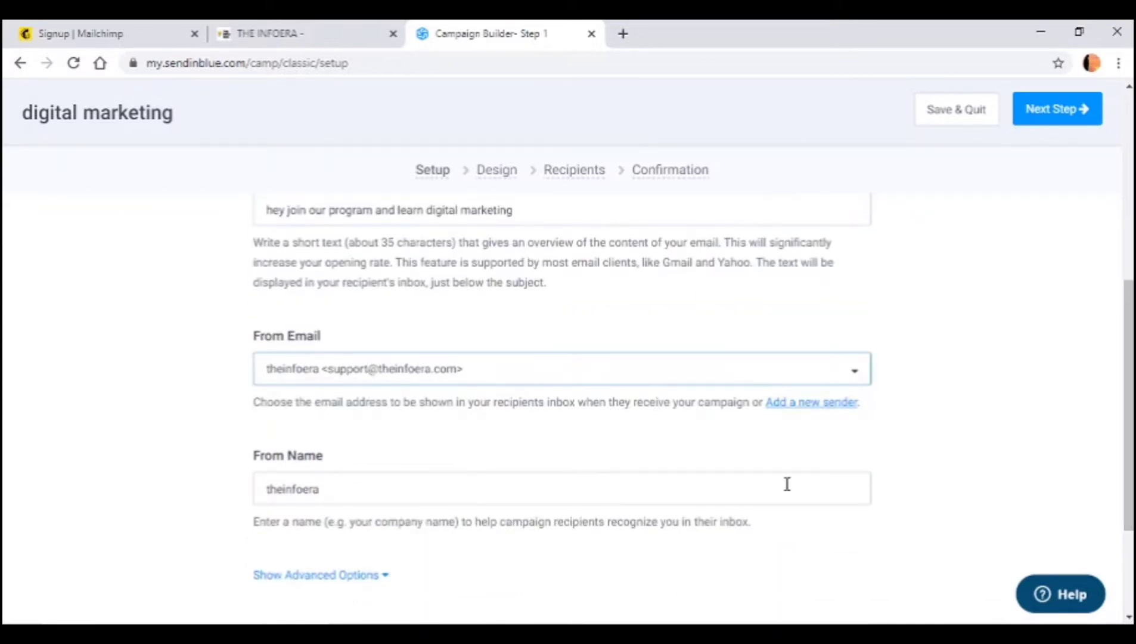
pyautogui.scroll(-1, 1128, 447)
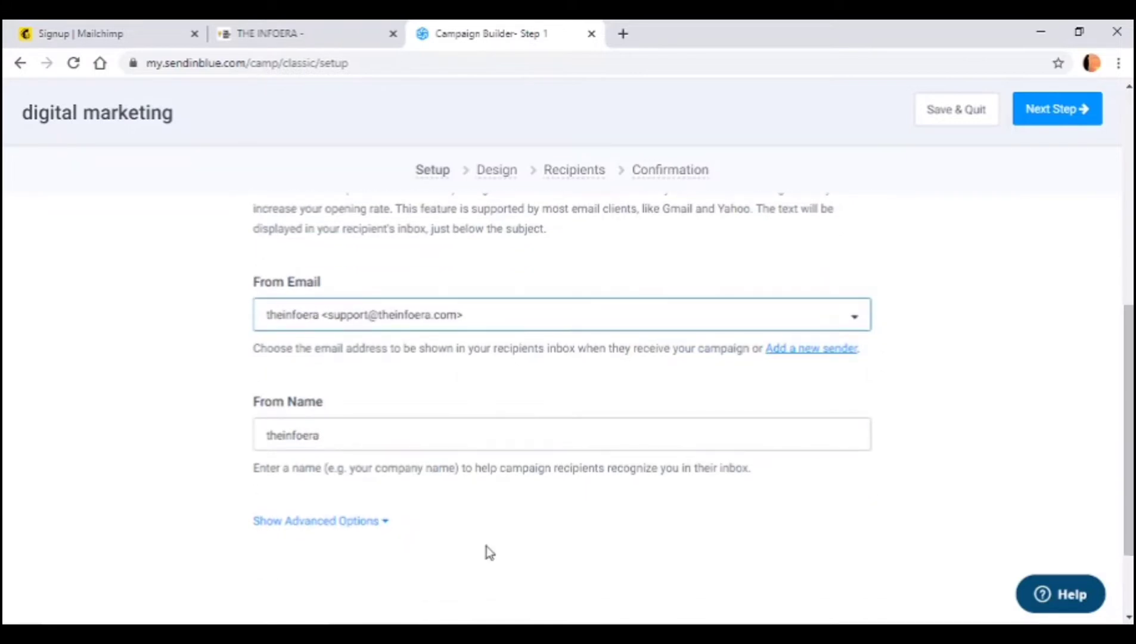
pyautogui.click(284, 435)
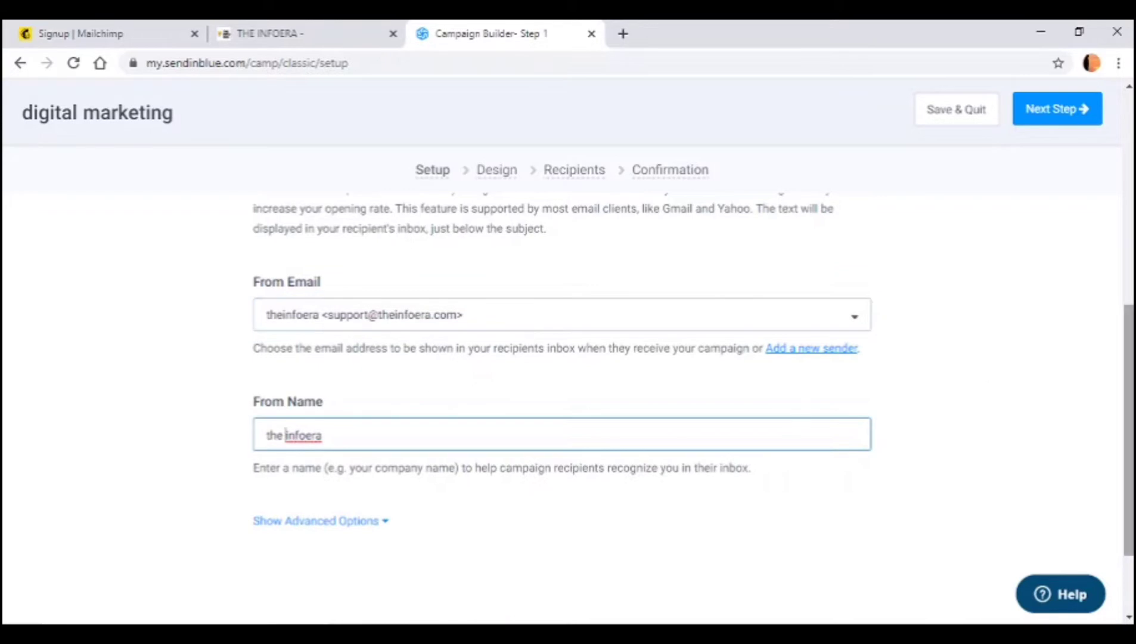
# Expand the advanced options and examine the header, footer, unsubscribe page, profile form, tag, attachment, embedded image and mirror link settings.
pyautogui.scroll(-2, 285, 435)
pyautogui.click(377, 404)
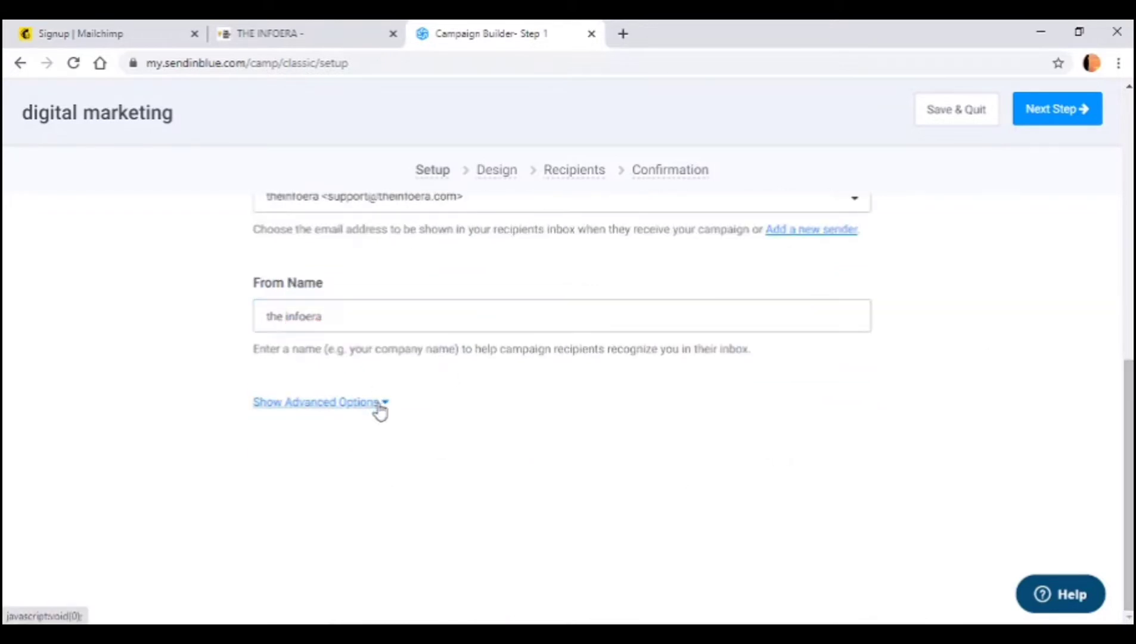
pyautogui.click(1128, 453)
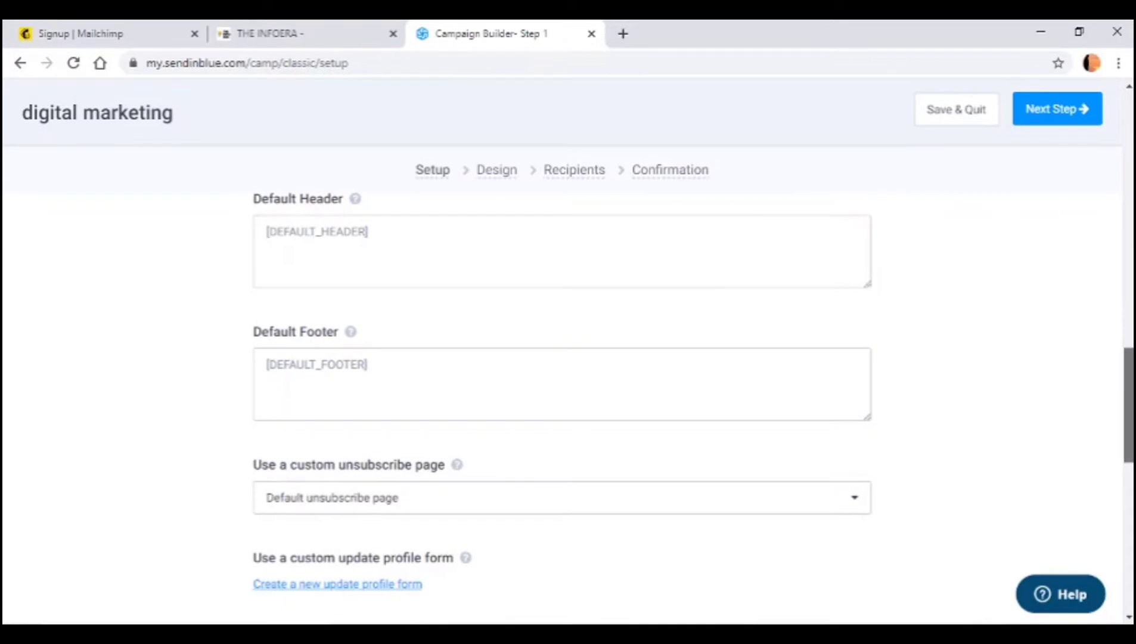
pyautogui.scroll(3, 692, 411)
pyautogui.scroll(-4, 691, 411)
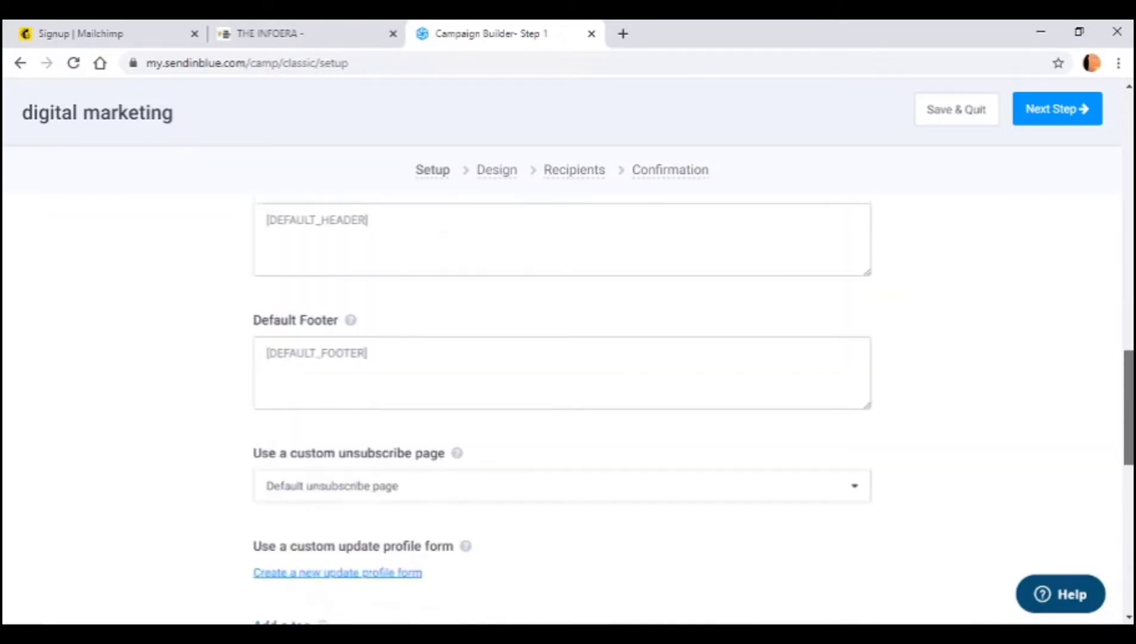
pyautogui.scroll(-2, 692, 412)
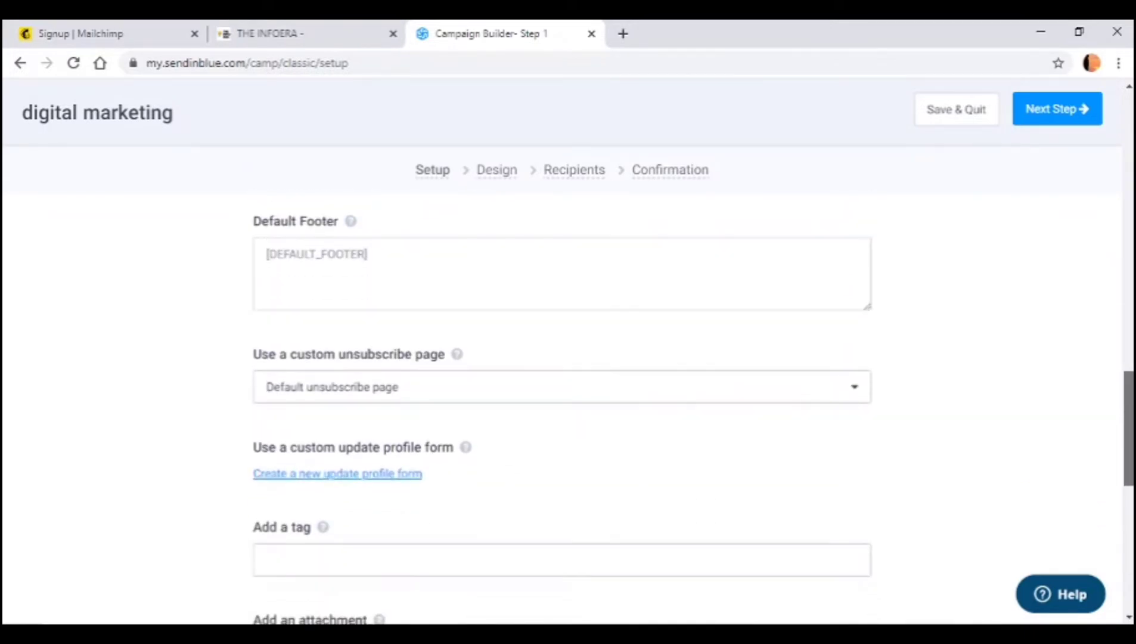
pyautogui.scroll(-2, 561, 411)
pyautogui.scroll(-5, 561, 411)
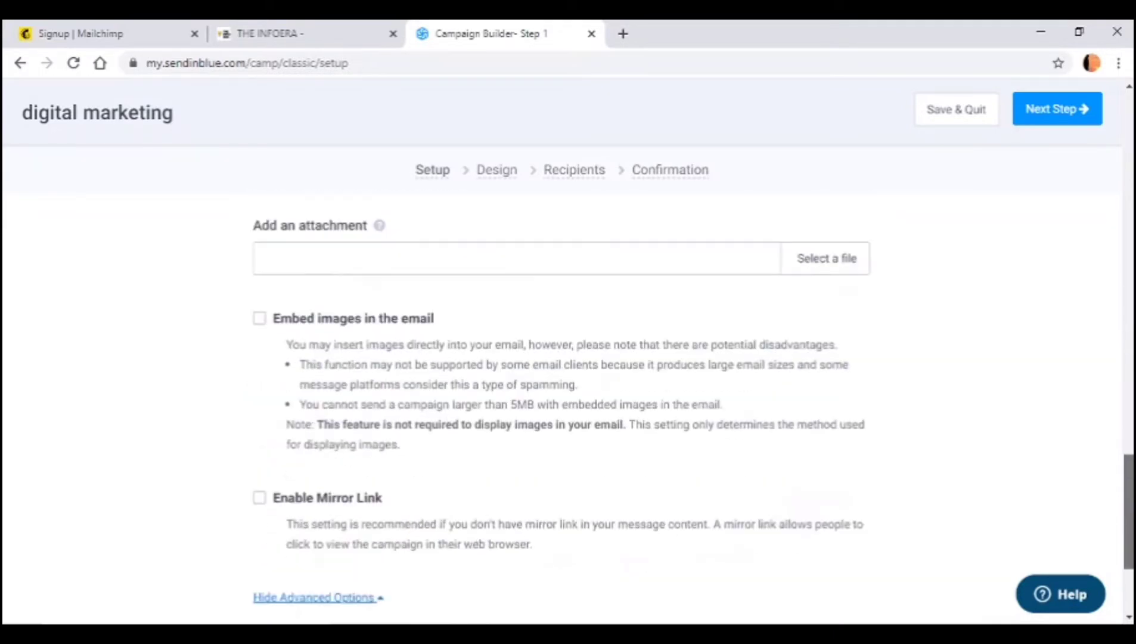
pyautogui.scroll(4, 561, 411)
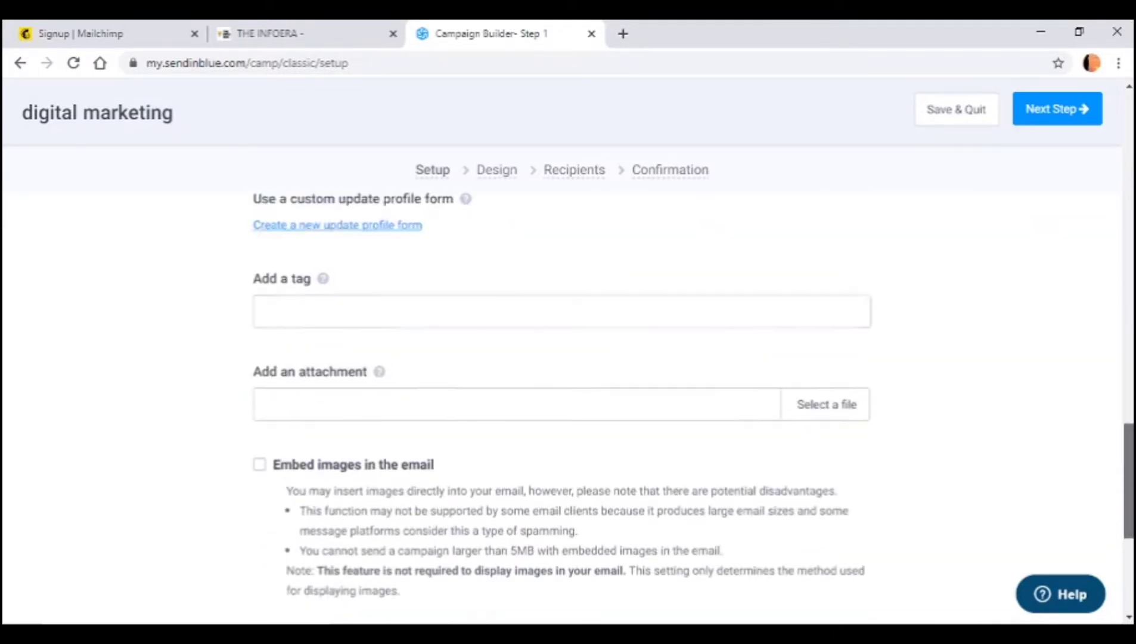
pyautogui.scroll(-4, 709, 340)
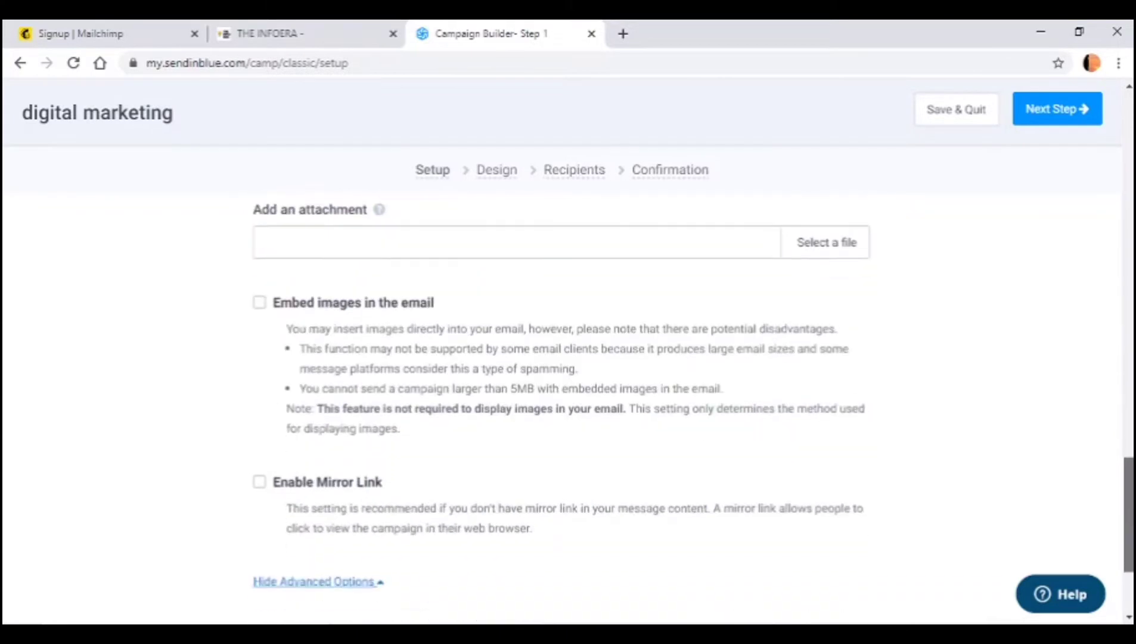
pyautogui.click(259, 296)
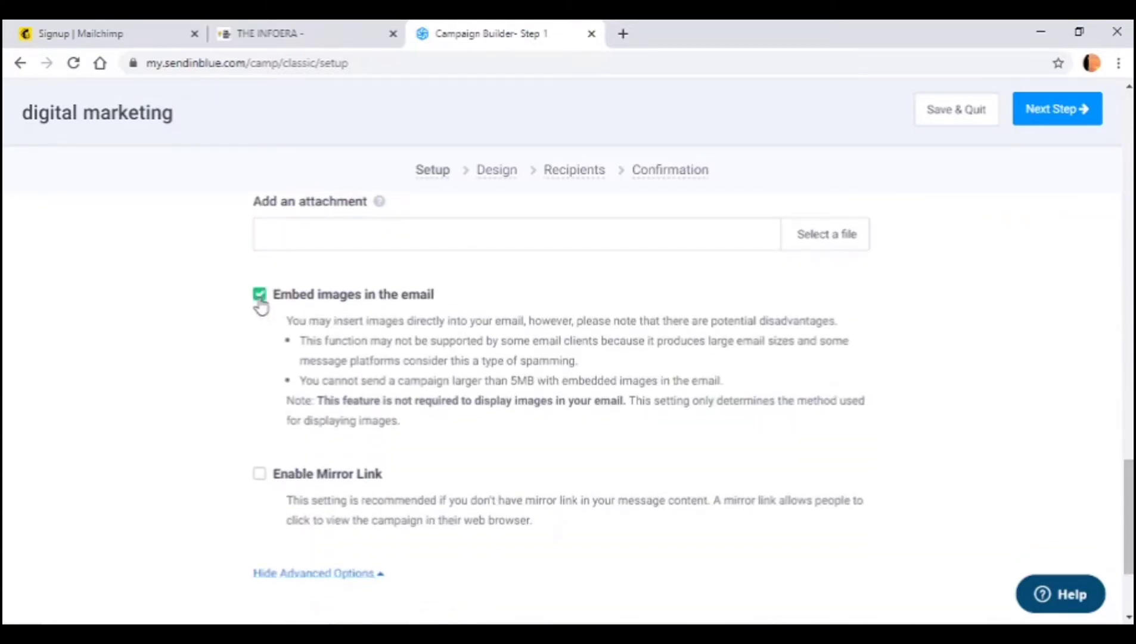
pyautogui.moveTo(1128, 516); pyautogui.dragTo(1128, 513)
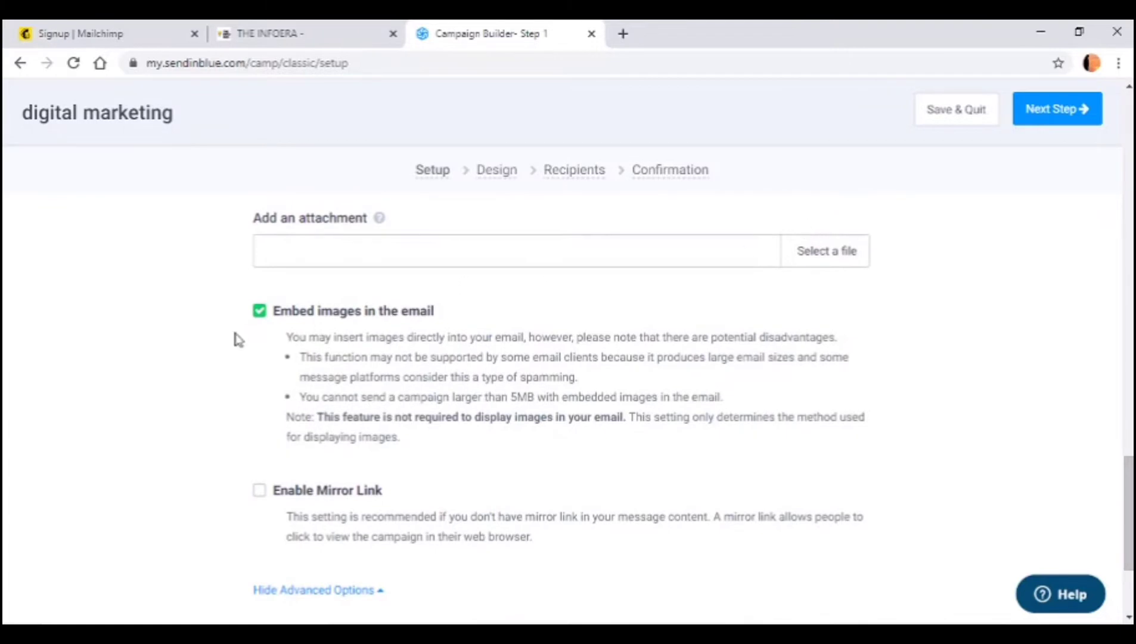
pyautogui.click(258, 311)
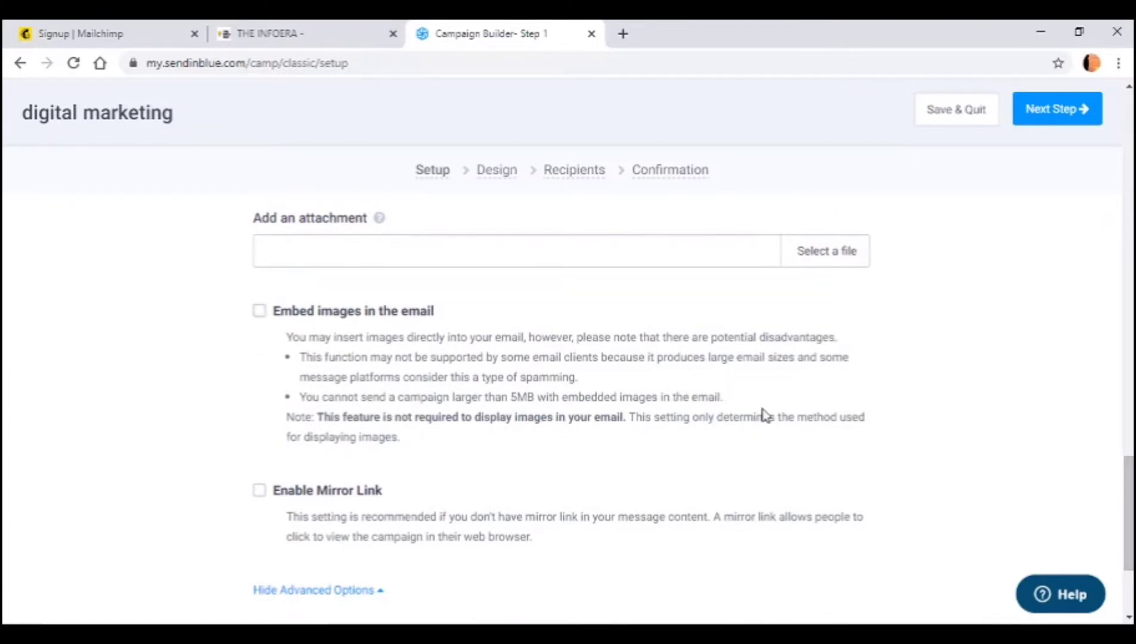
# Proceed to the campaign's Design stage and open the email in the Drag & Drop Editor.
pyautogui.click(1077, 110)
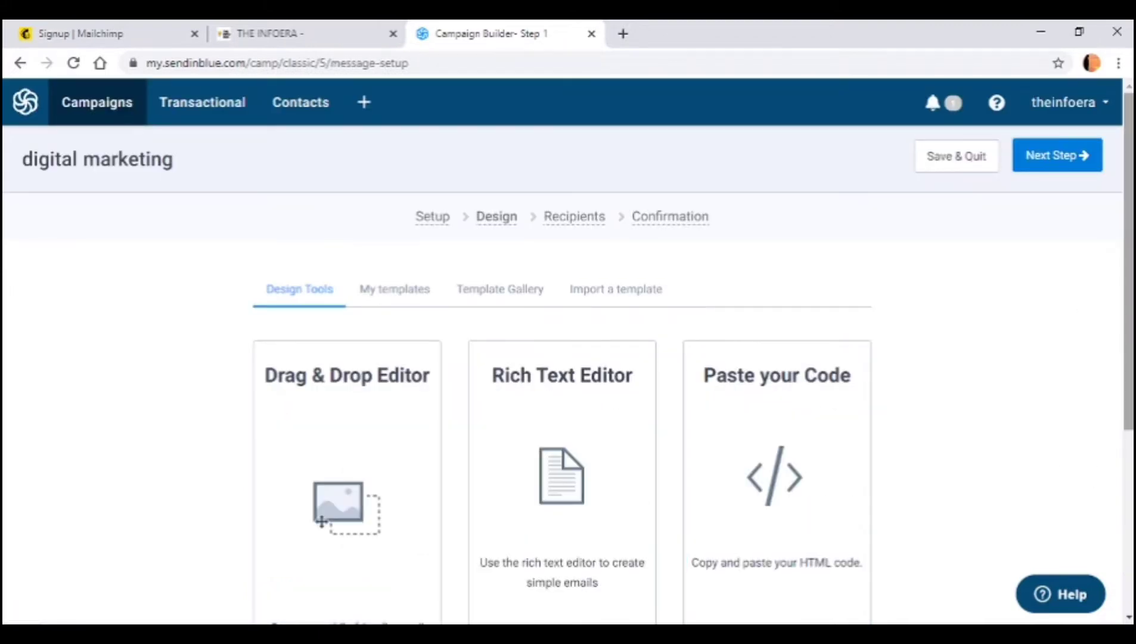
pyautogui.scroll(-2, 1128, 268)
pyautogui.scroll(-1, 1128, 268)
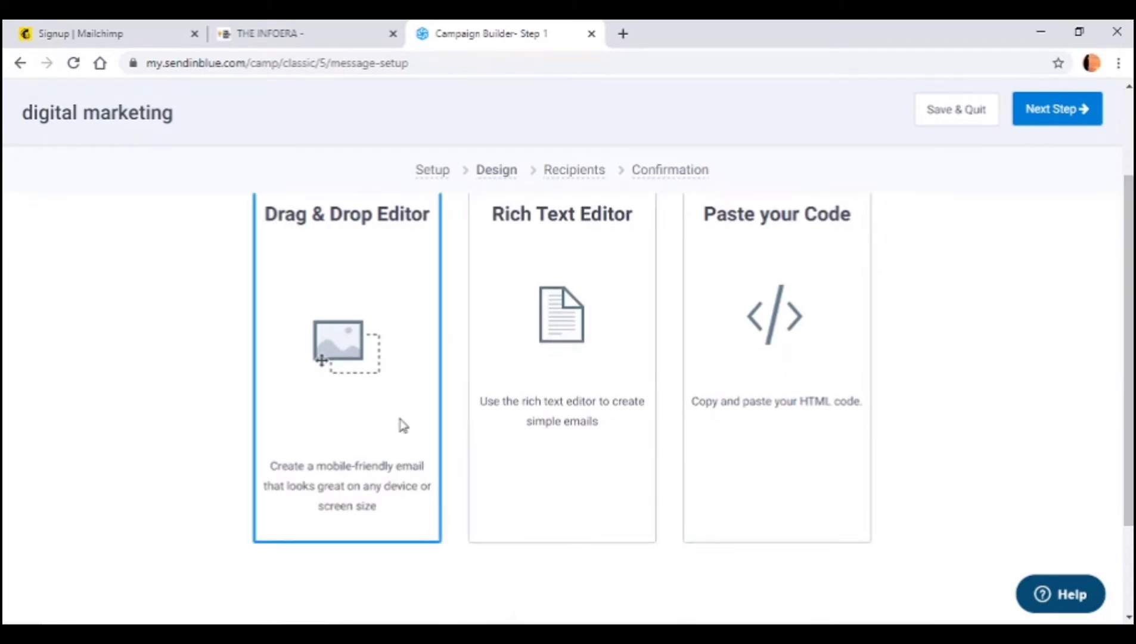
pyautogui.moveTo(1128, 381); pyautogui.dragTo(1128, 352)
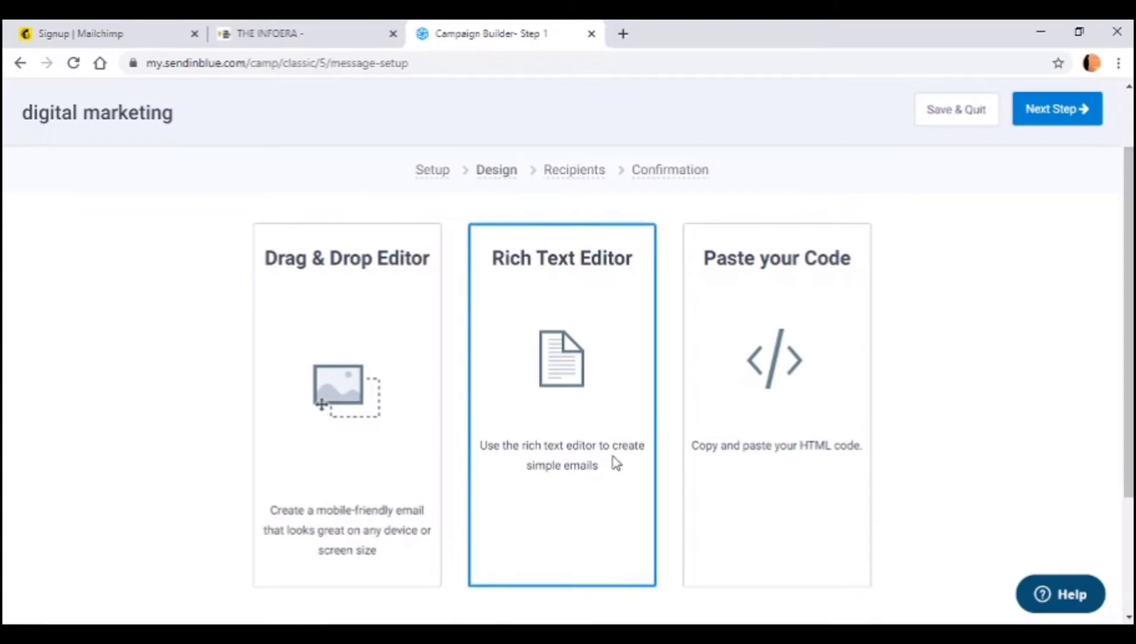
pyautogui.click(724, 468)
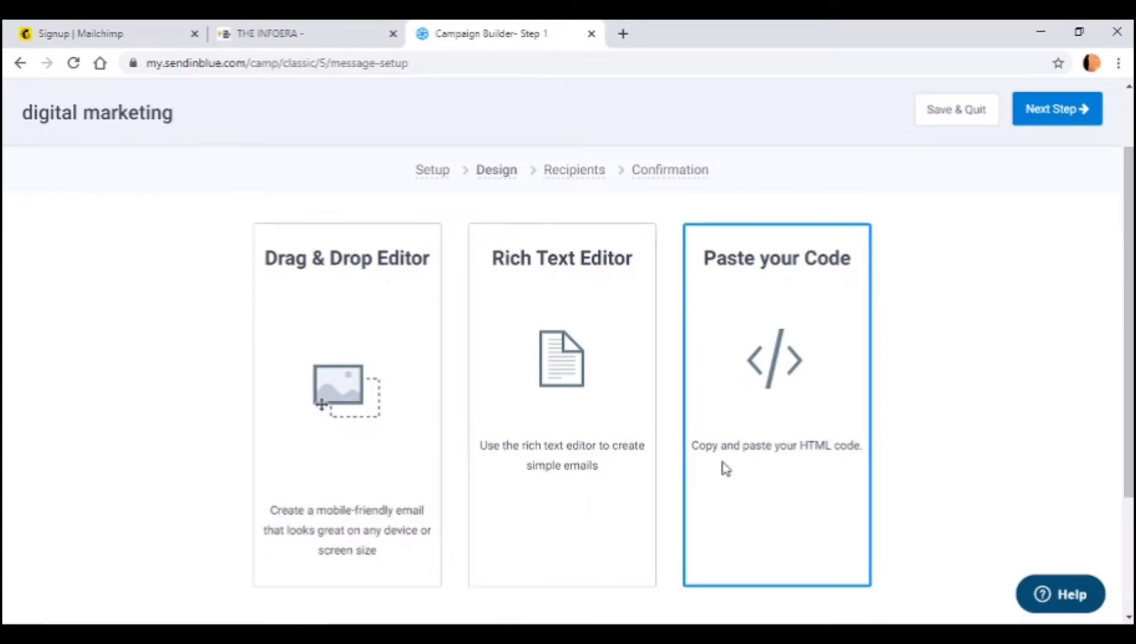
pyautogui.click(306, 522)
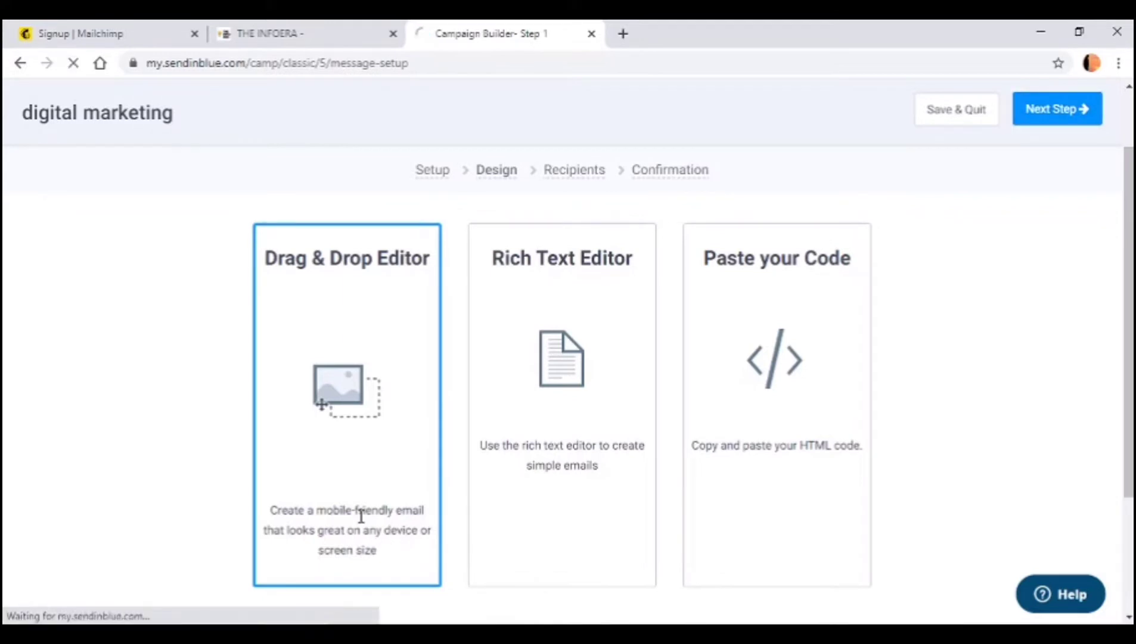
pyautogui.click(608, 481)
pyautogui.click(845, 452)
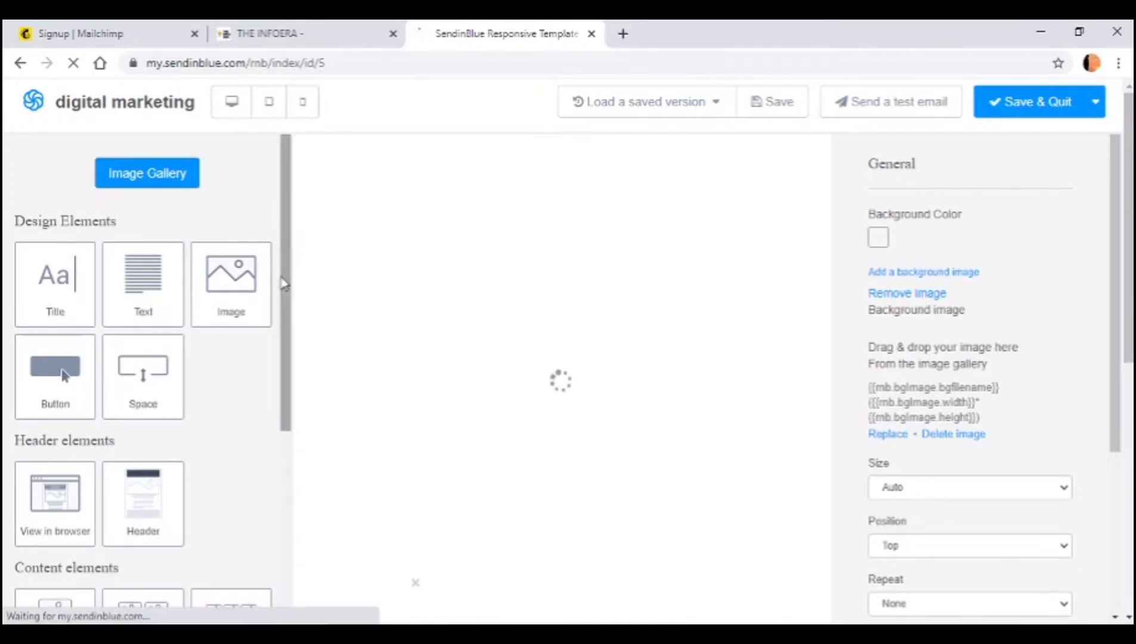
# Add a Button element directly below the existing title and a new Title element above the logo placeholder.
pyautogui.moveTo(281, 307); pyautogui.dragTo(286, 354)
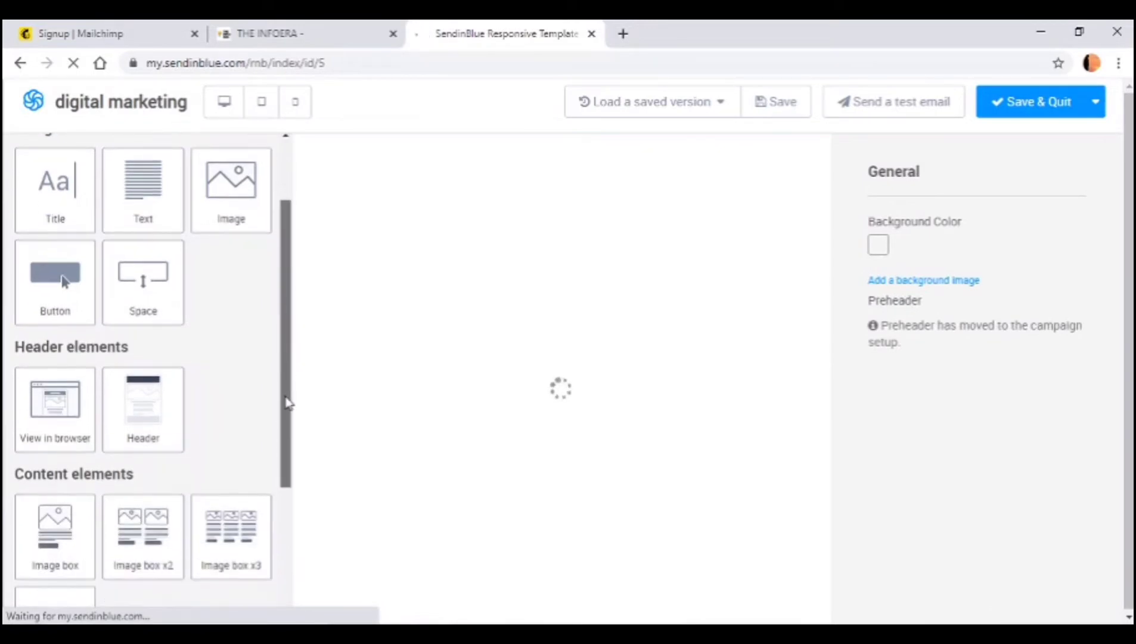
pyautogui.scroll(-1, 287, 403)
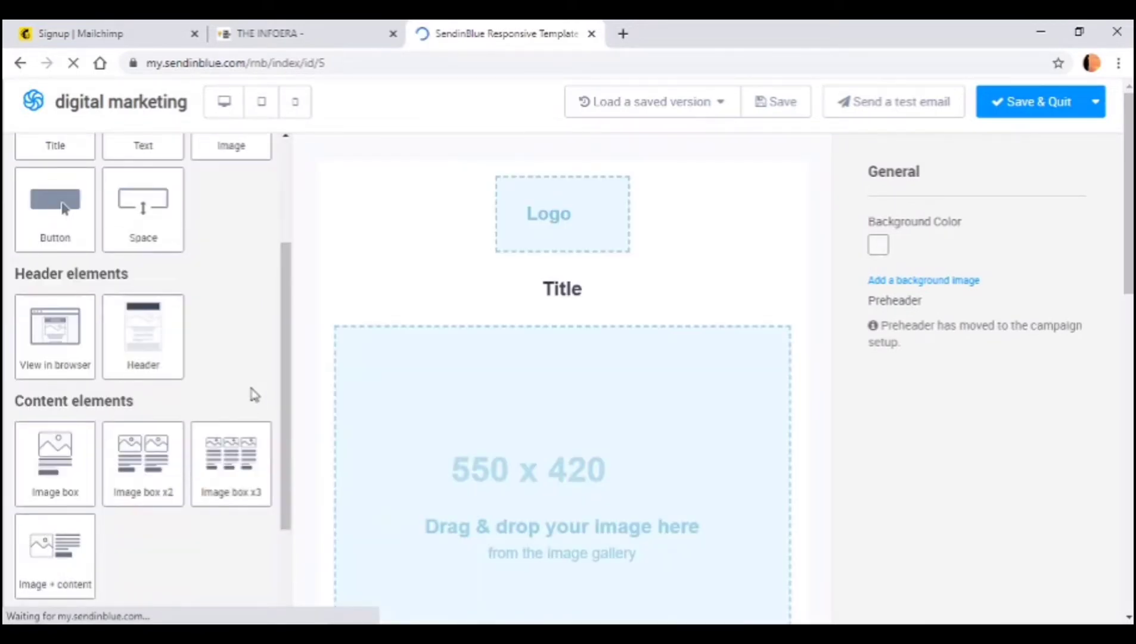
pyautogui.moveTo(1128, 260); pyautogui.dragTo(1128, 515)
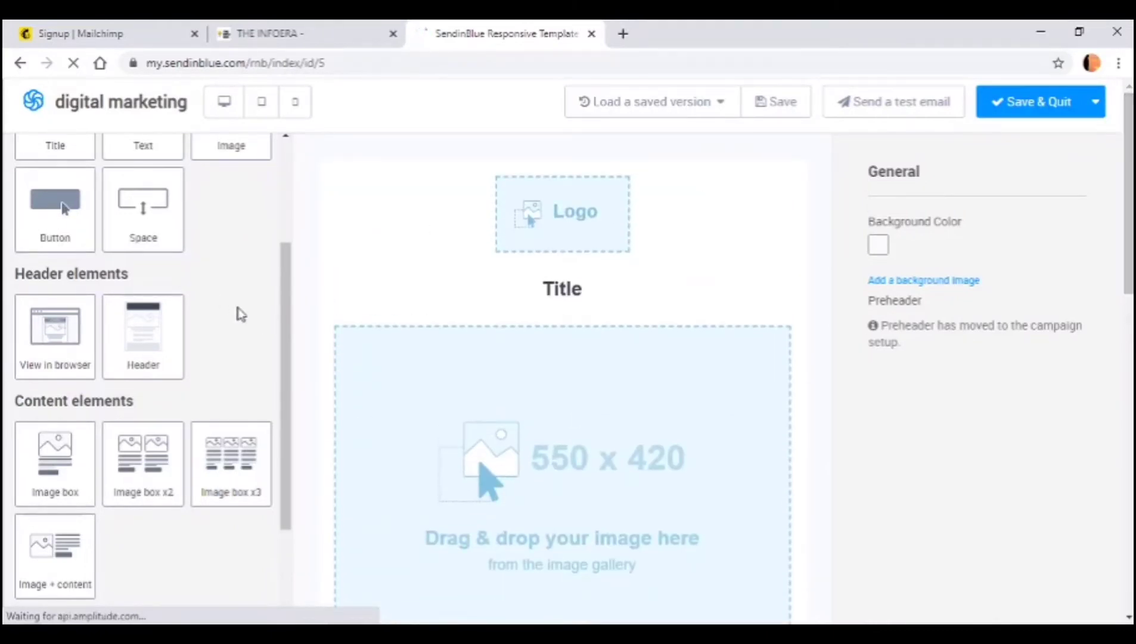
pyautogui.moveTo(283, 347); pyautogui.dragTo(289, 253)
pyautogui.moveTo(57, 354); pyautogui.dragTo(367, 375)
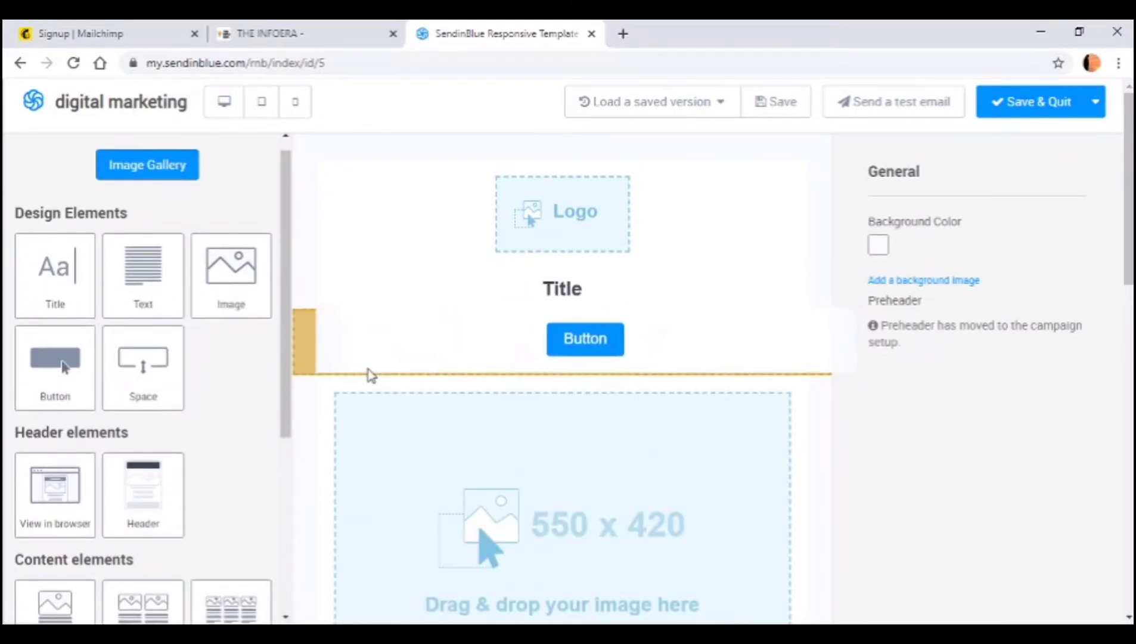
pyautogui.moveTo(56, 271); pyautogui.dragTo(335, 215)
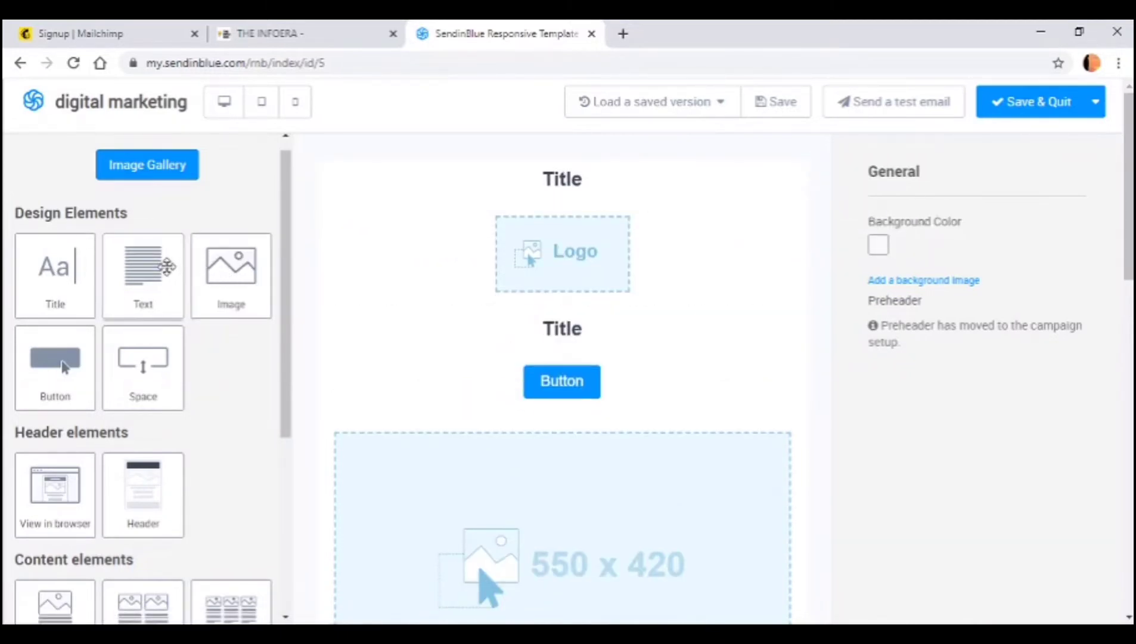
# Insert a Text element below the logo placeholder and replace its sample text with "hey" and "join our course" on two lines.
pyautogui.moveTo(149, 266); pyautogui.dragTo(346, 326)
pyautogui.click(666, 382)
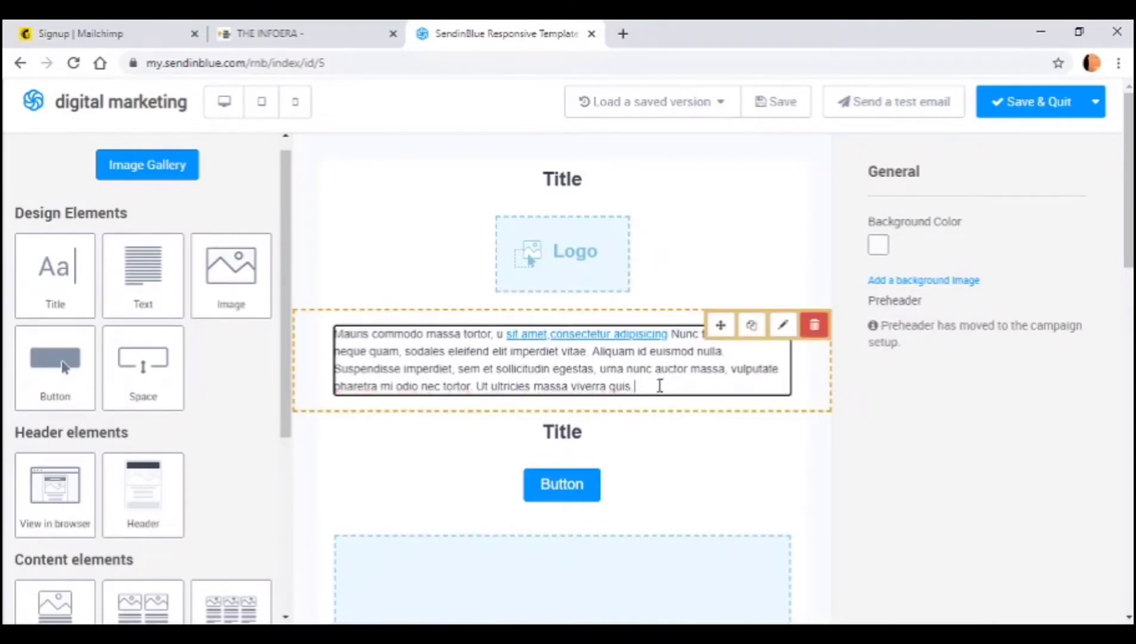
pyautogui.keyDown('shift'); pyautogui.click(338, 334); pyautogui.keyUp('shift')
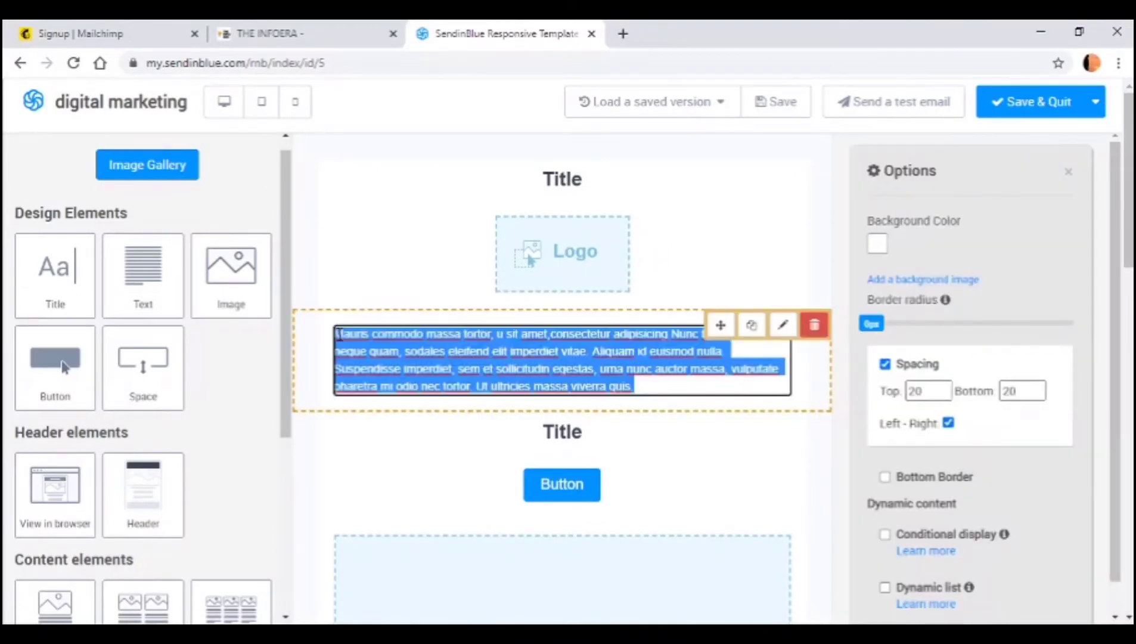
pyautogui.click(338, 332)
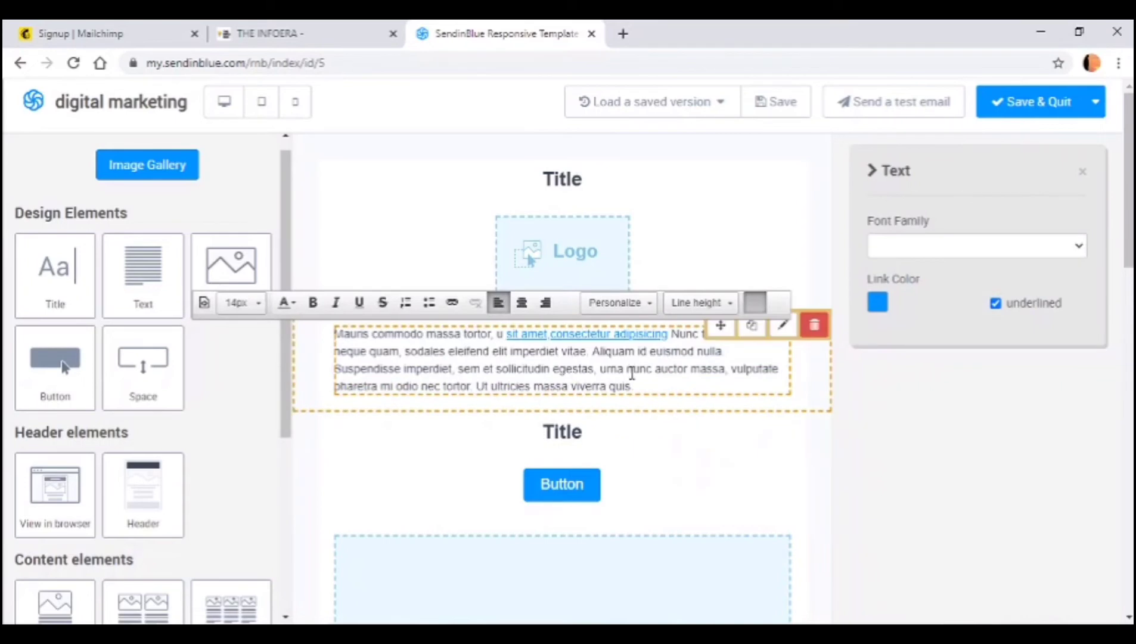
pyautogui.moveTo(632, 386); pyautogui.dragTo(342, 334)
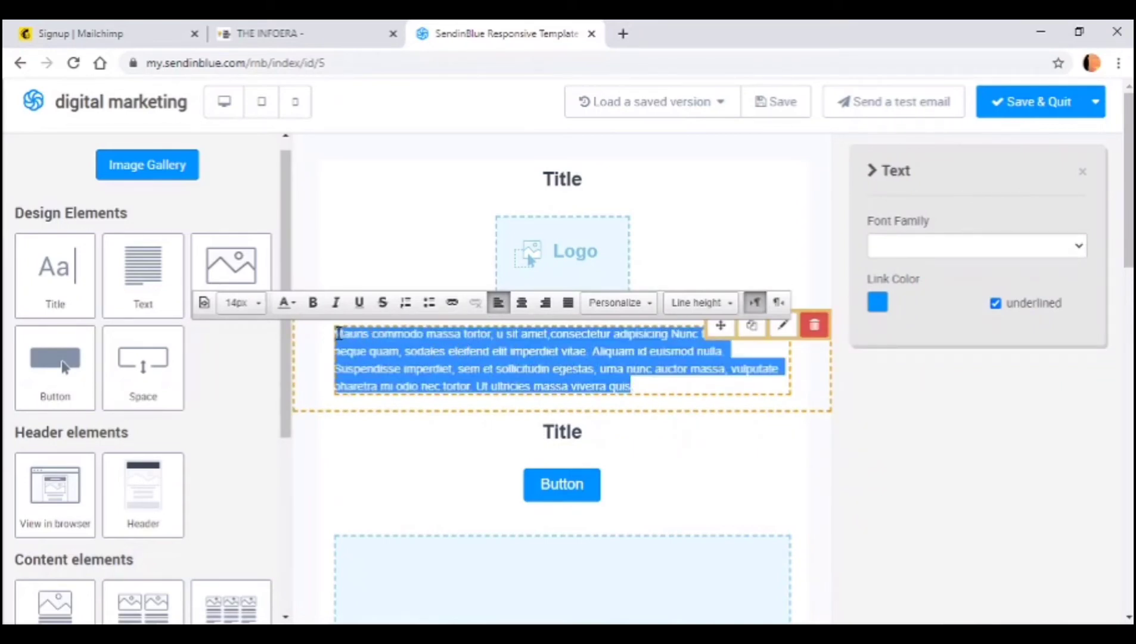
pyautogui.press('Delete')
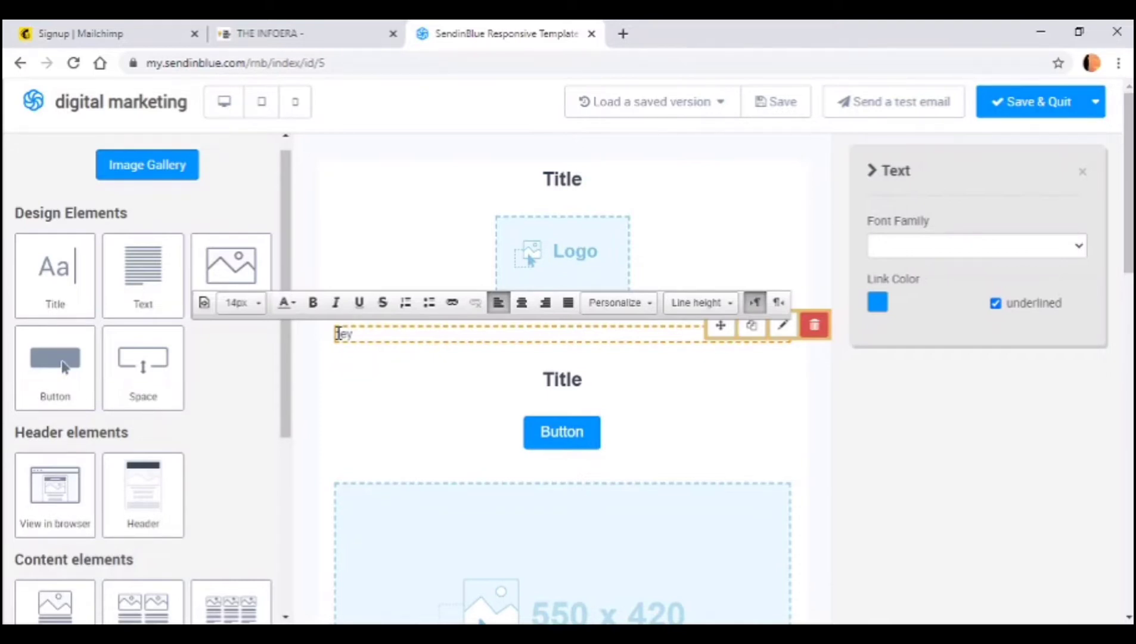
pyautogui.press('Return')
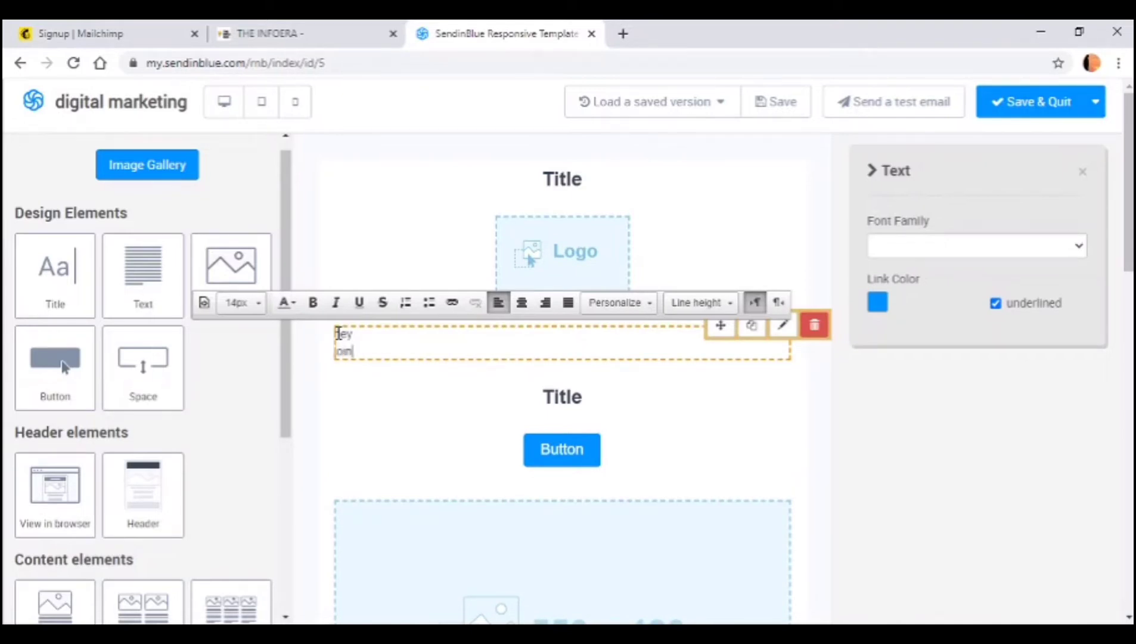
pyautogui.write('Join our course')
# Make both lines of the "hey / join our course" text bold and increase their font size.
pyautogui.moveTo(411, 348); pyautogui.dragTo(334, 332)
pyautogui.click(312, 302)
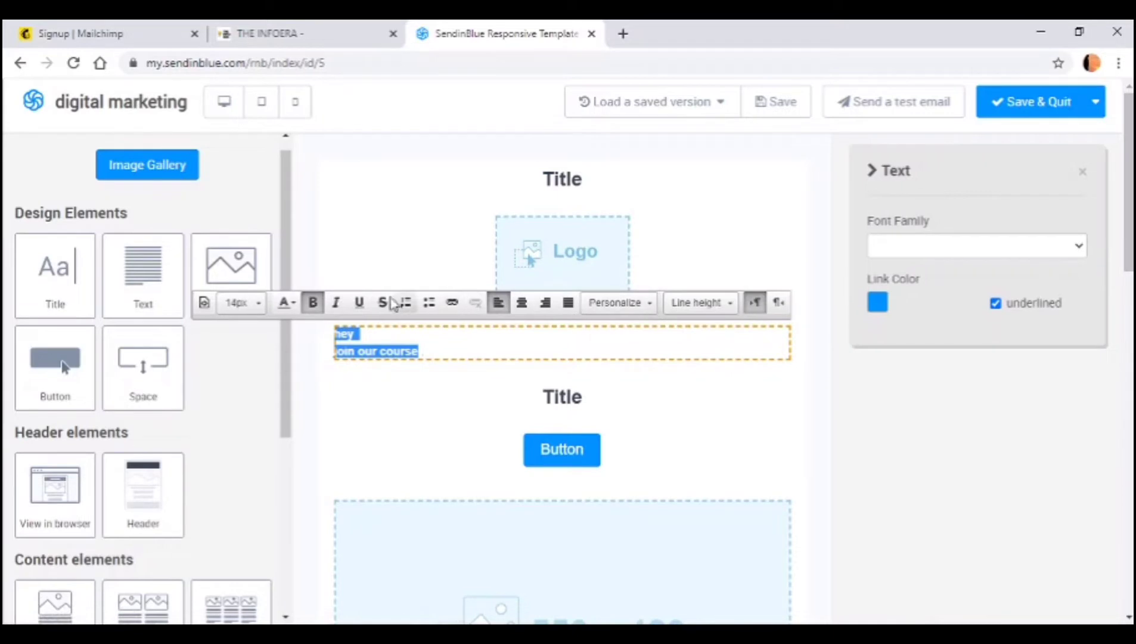
pyautogui.click(258, 309)
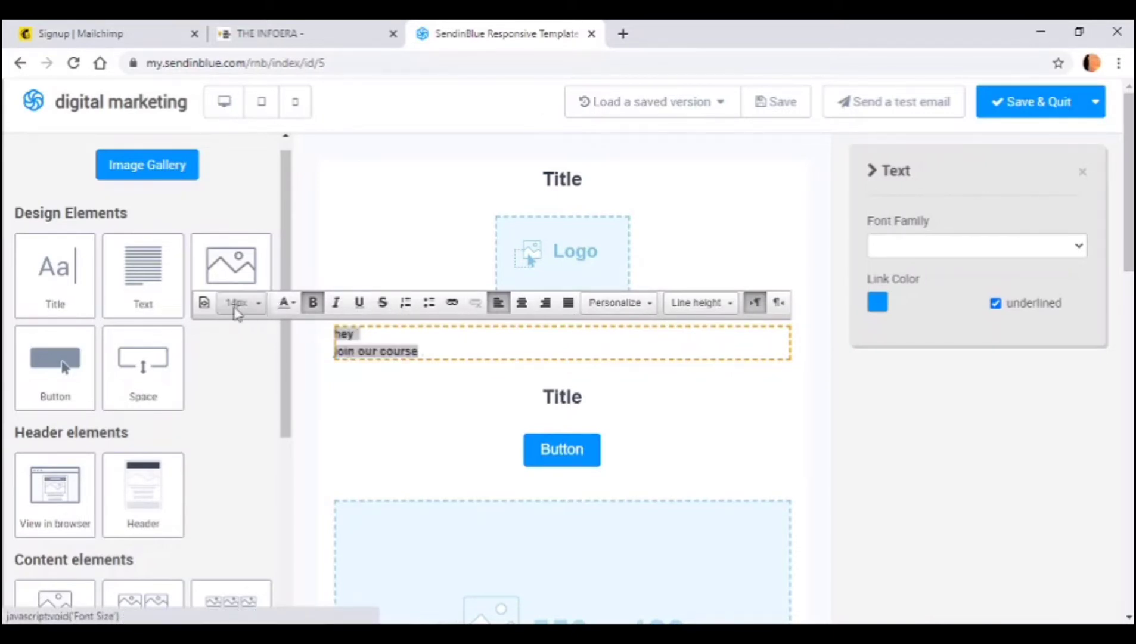
pyautogui.click(238, 309)
pyautogui.click(310, 450)
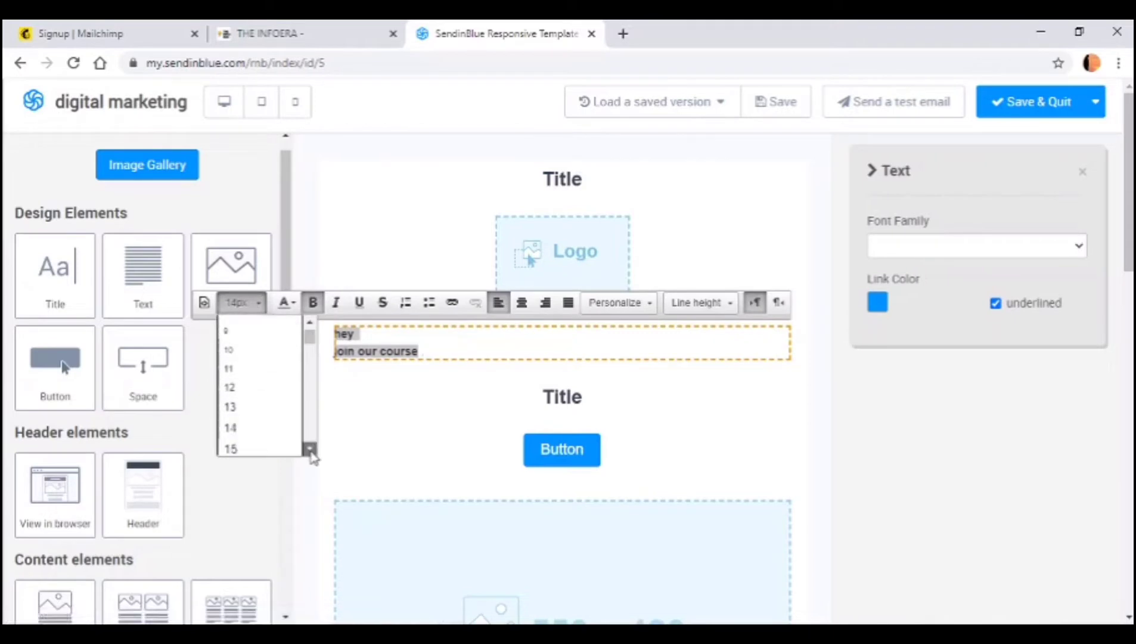
pyautogui.click(311, 450)
pyautogui.click(263, 452)
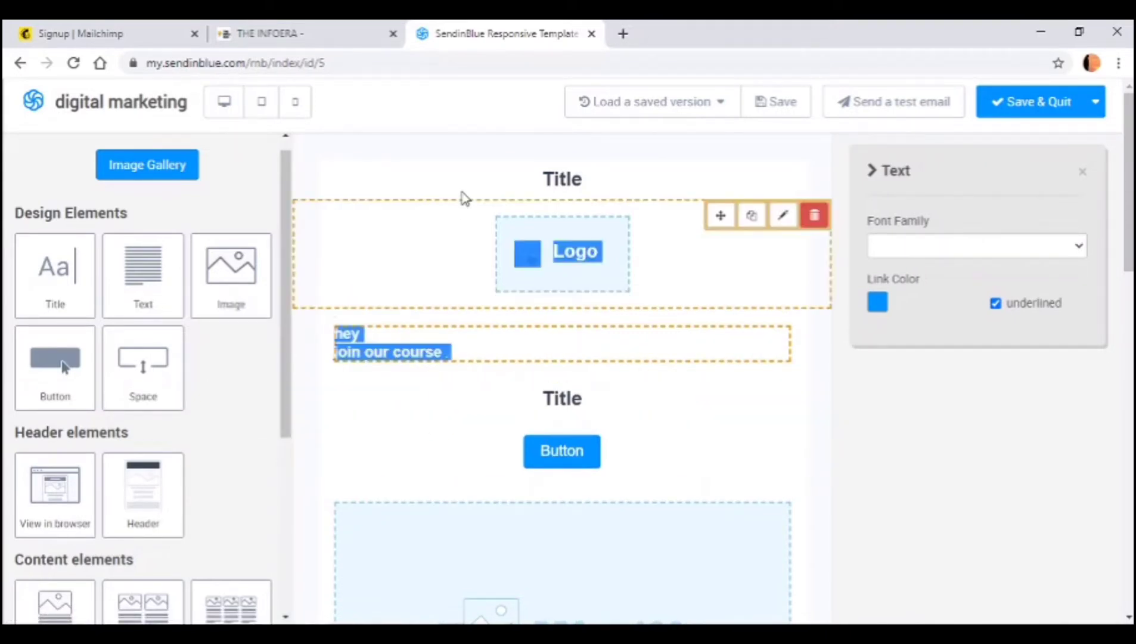
# Place the THE INFO ERA image from the image gallery into the email's logo placeholder.
pyautogui.click(459, 253)
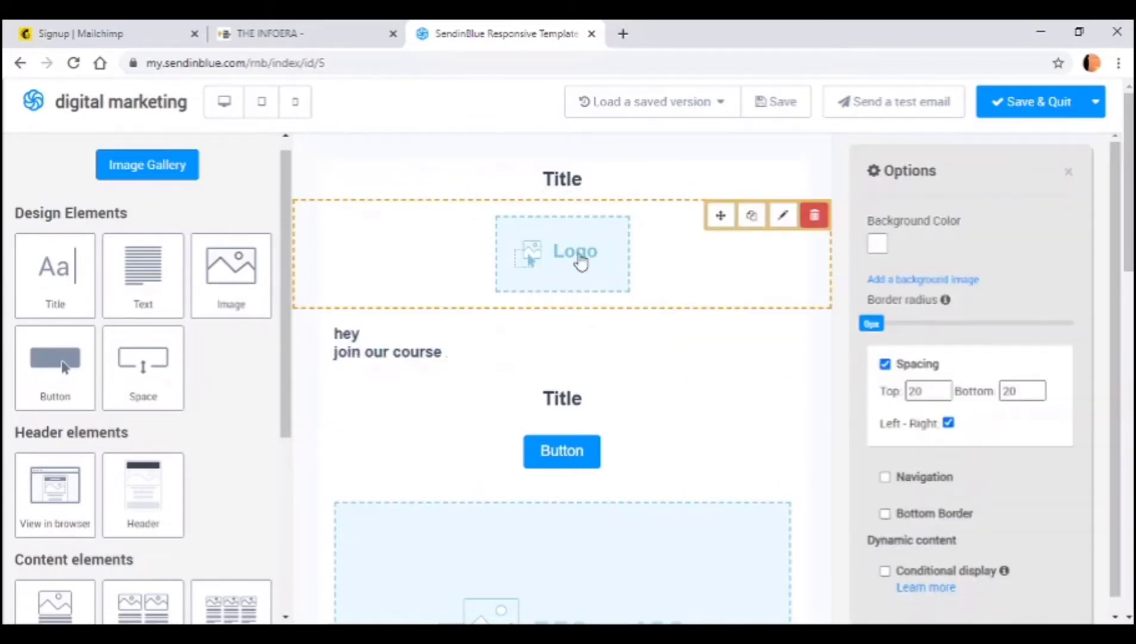
pyautogui.click(580, 258)
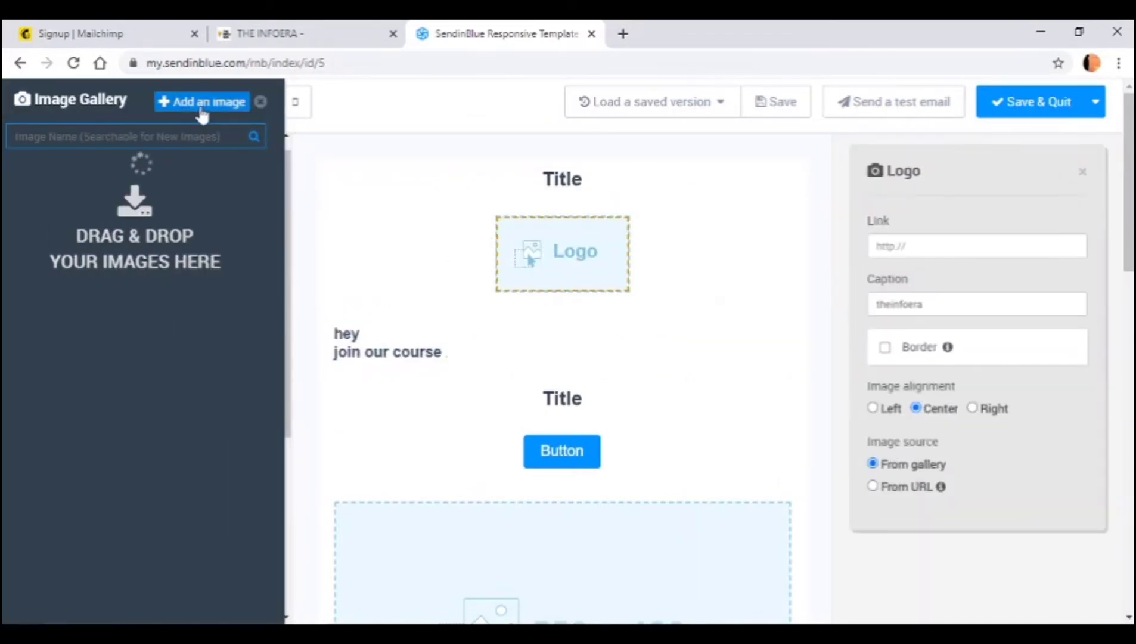
pyautogui.click(260, 101)
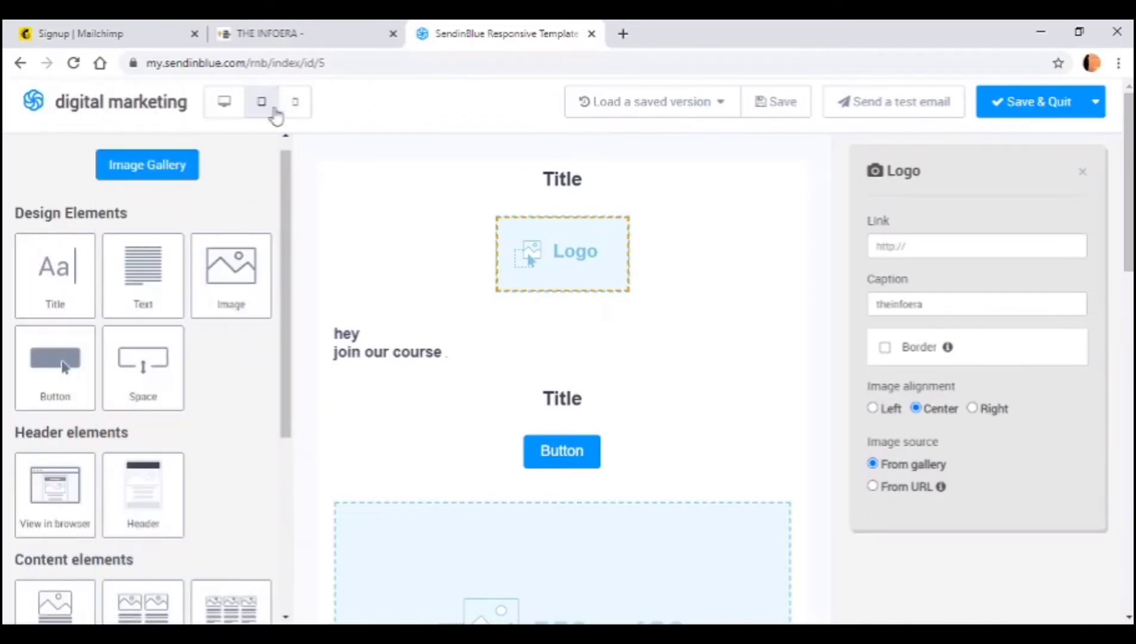
pyautogui.click(559, 250)
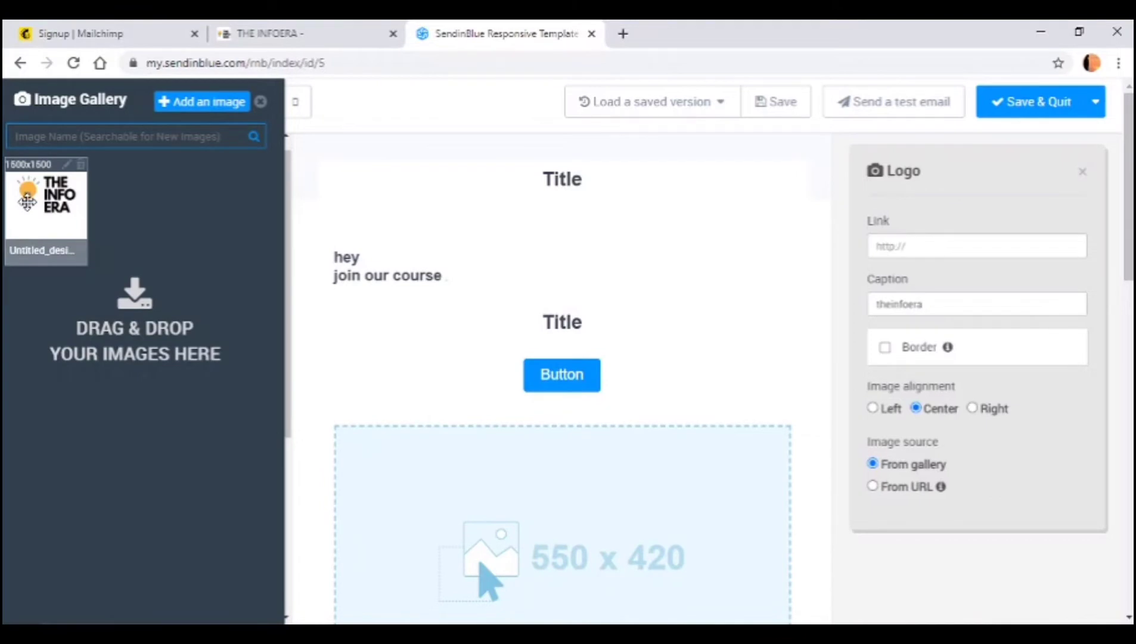
pyautogui.moveTo(27, 201); pyautogui.dragTo(555, 240)
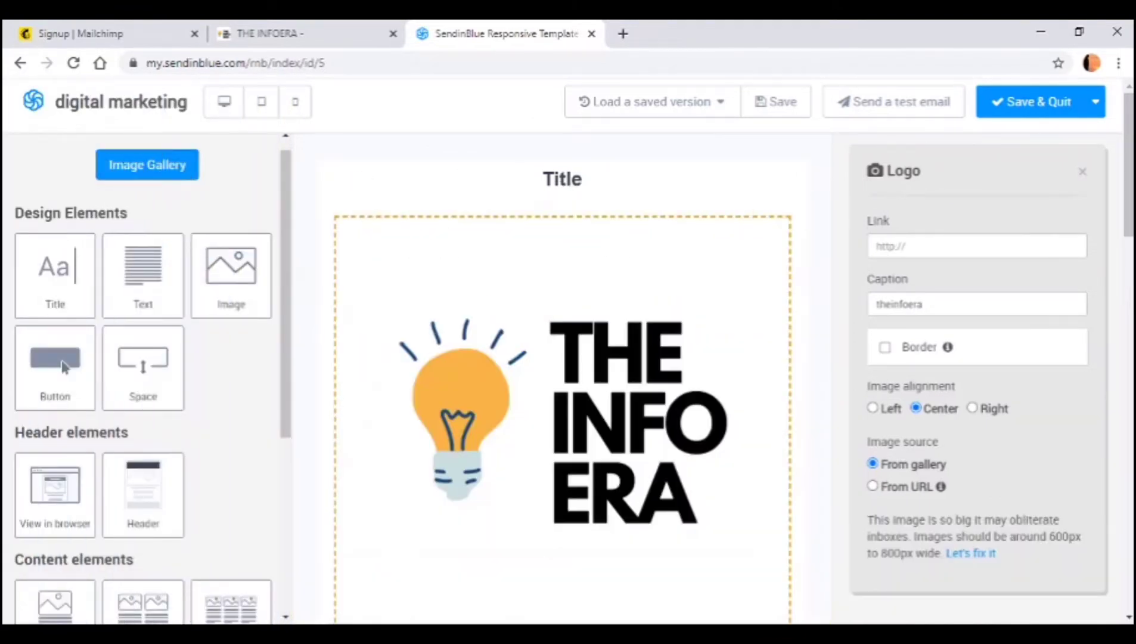
# Examine the placed logo image's editing controls and its link, caption, border, alignment and spacing options.
pyautogui.moveTo(1126, 196); pyautogui.dragTo(1125, 244)
pyautogui.click(579, 327)
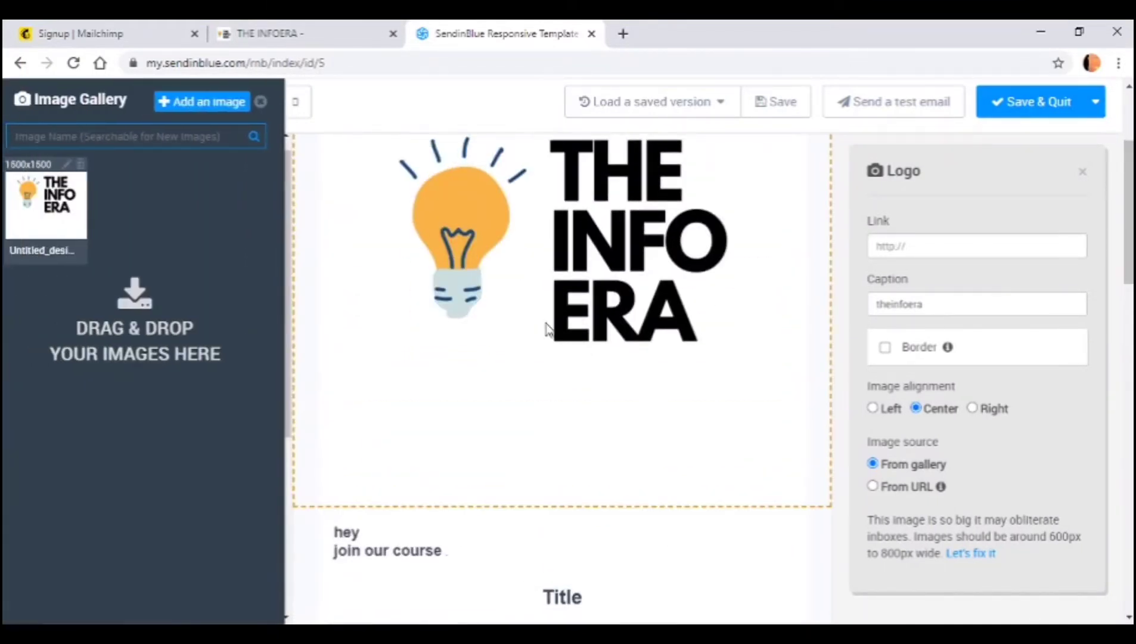
pyautogui.click(640, 309)
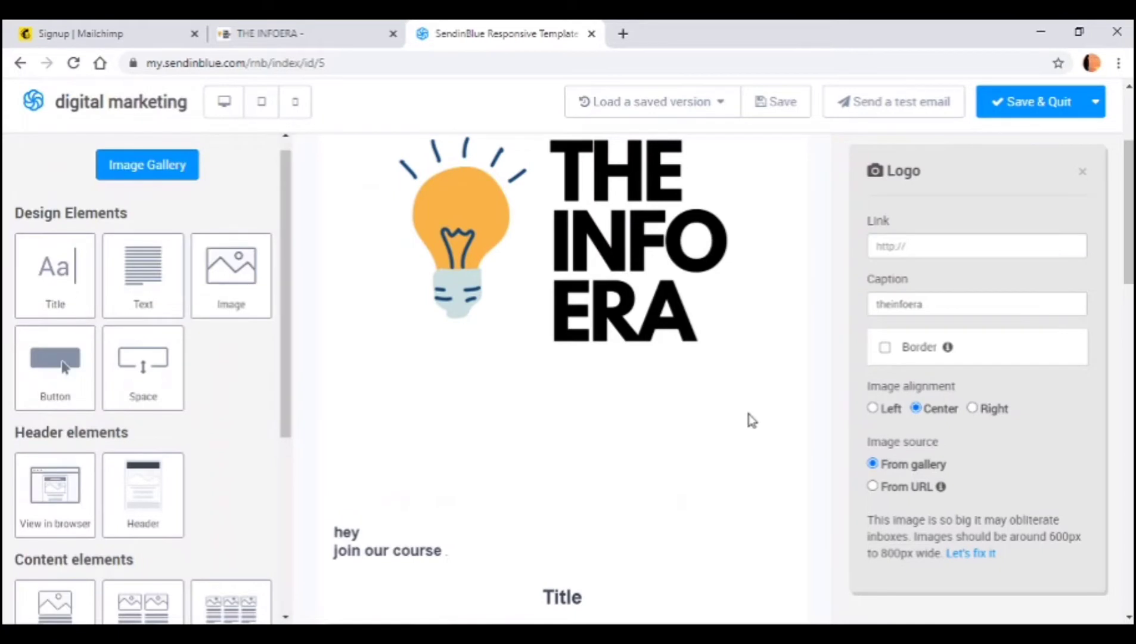
pyautogui.click(751, 420)
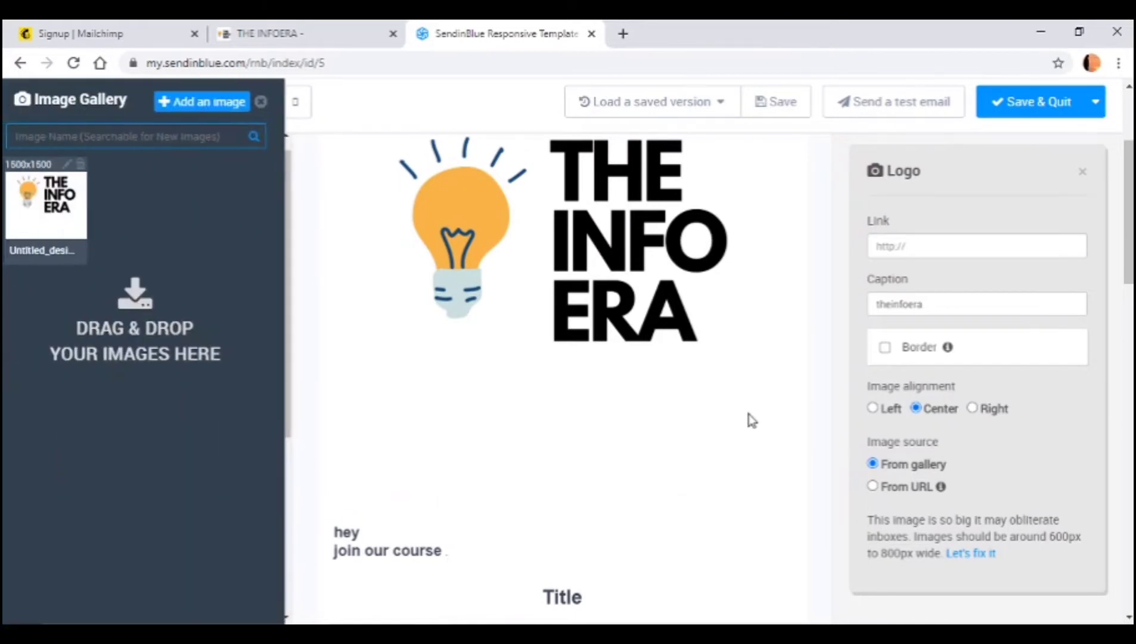
pyautogui.click(385, 294)
pyautogui.rightClick(386, 295)
pyautogui.click(686, 244)
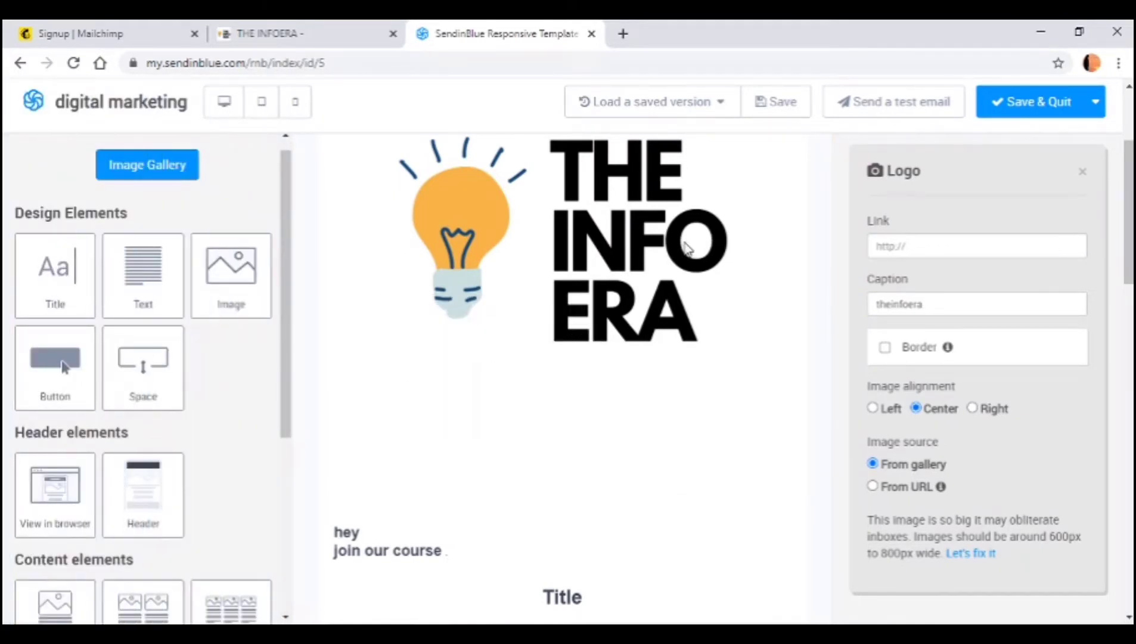
pyautogui.scroll(3, 560, 357)
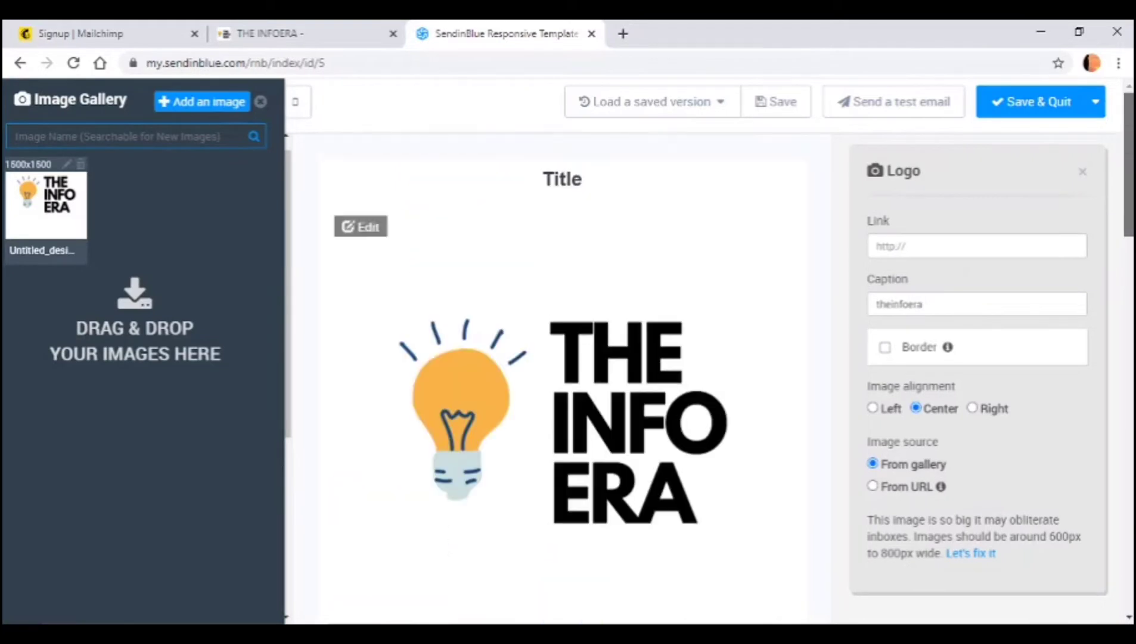
pyautogui.moveTo(351, 243)
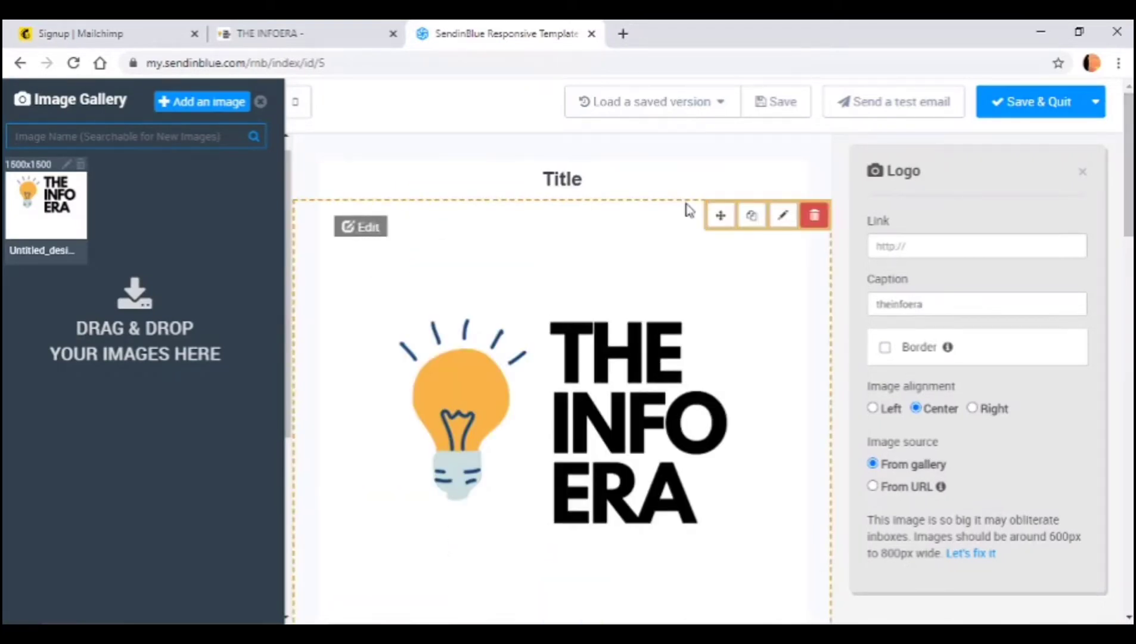
pyautogui.click(722, 218)
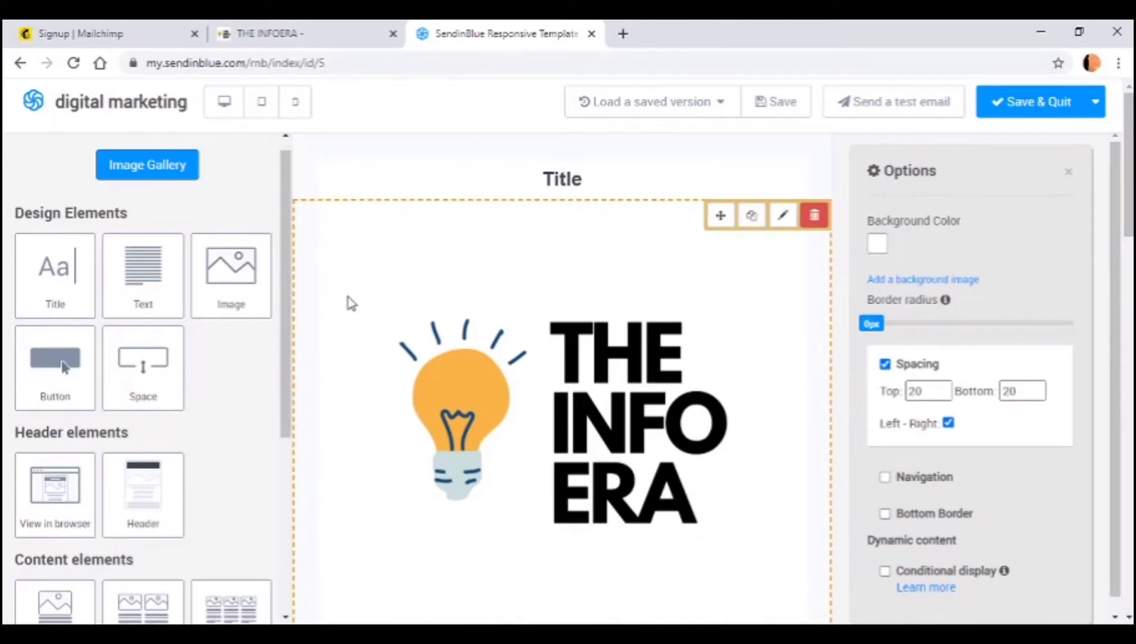
pyautogui.rightClick(534, 464)
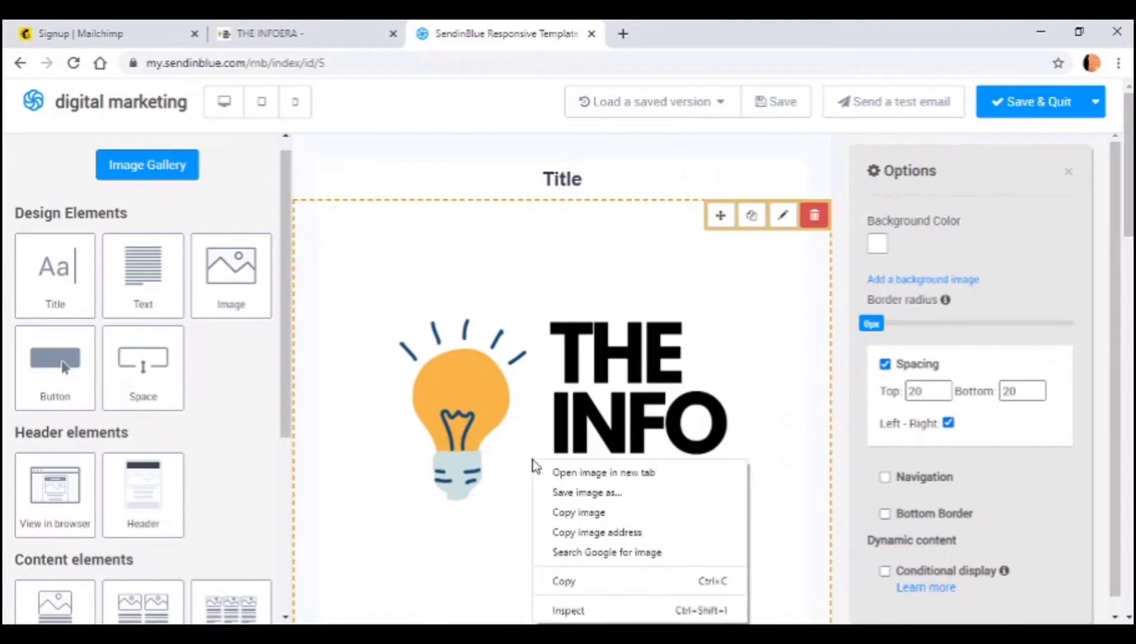
pyautogui.click(544, 393)
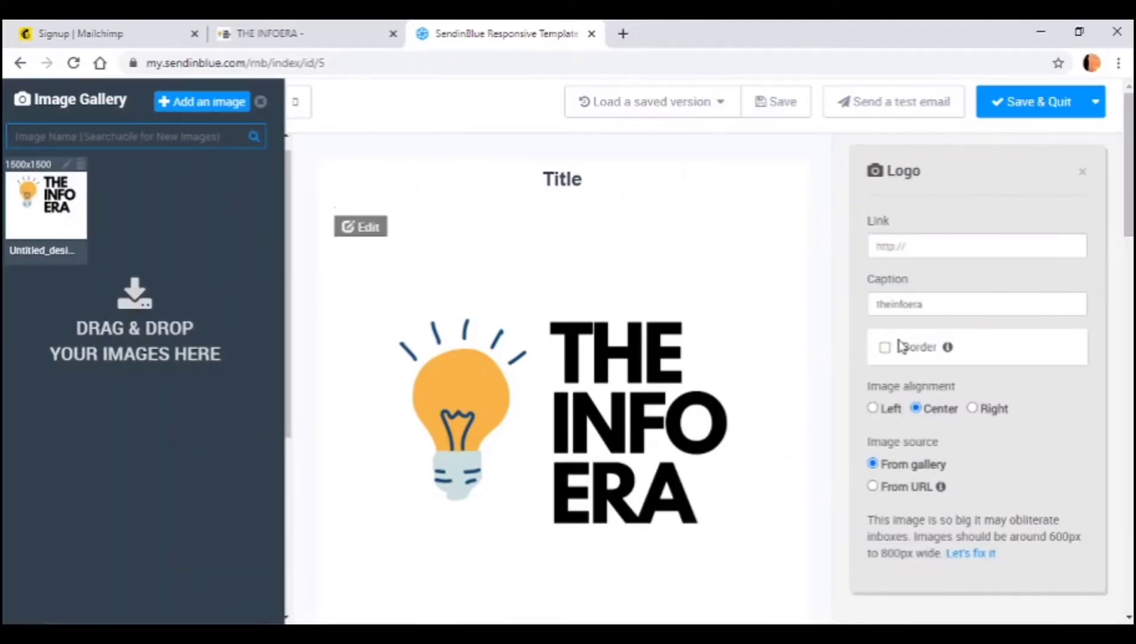
# Try out a different border radius on the logo block and return it to 0px.
pyautogui.click(762, 360)
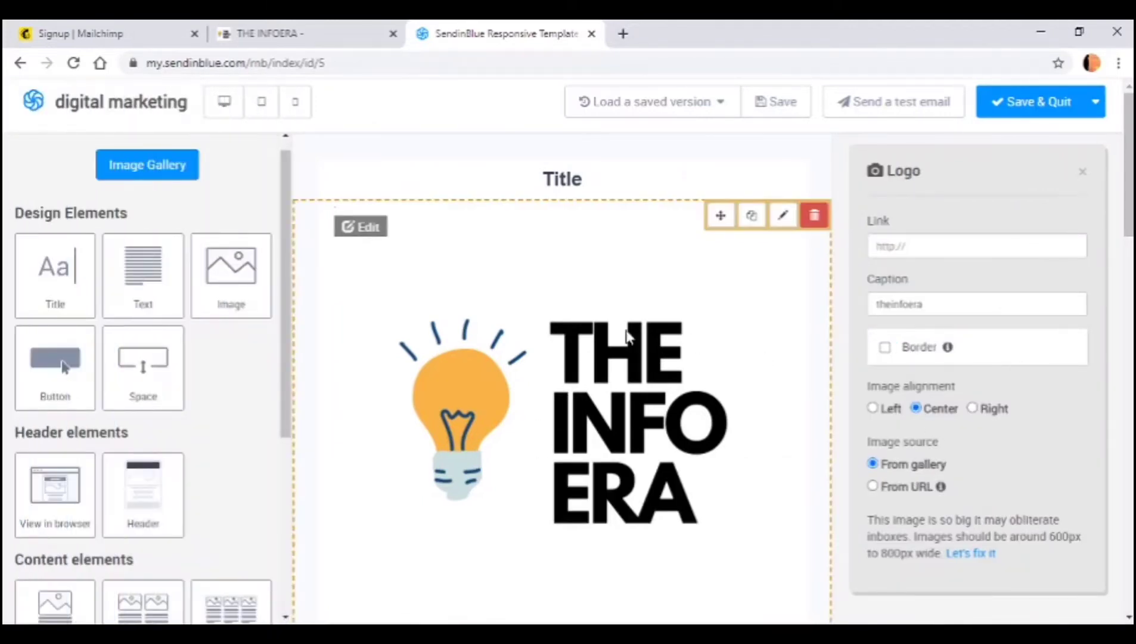
pyautogui.click(784, 216)
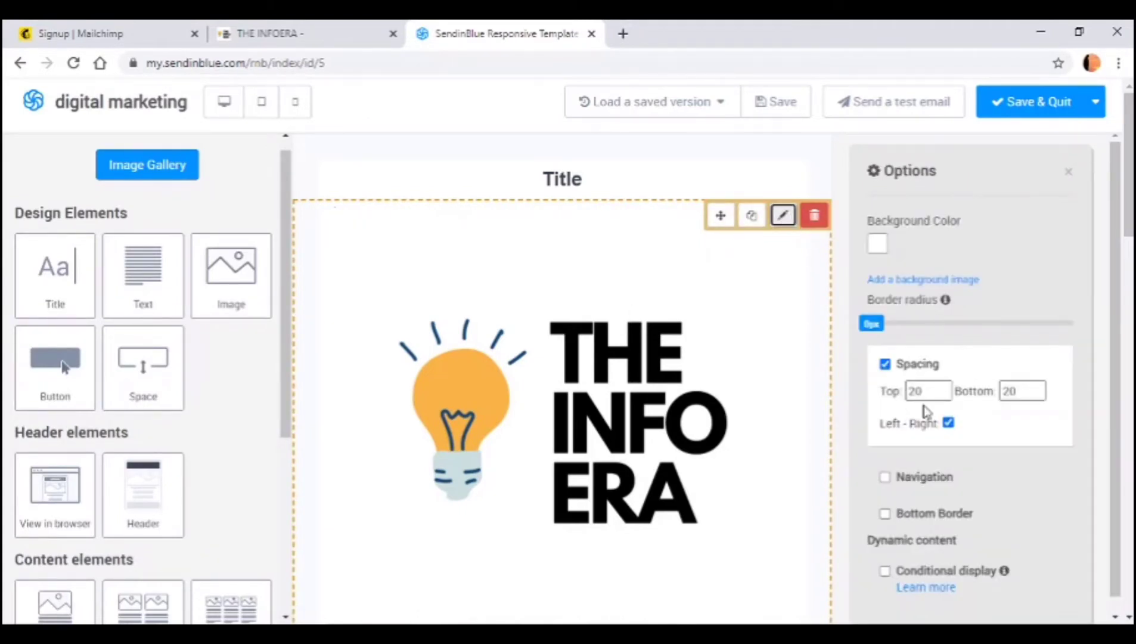
pyautogui.scroll(-1, 1115, 323)
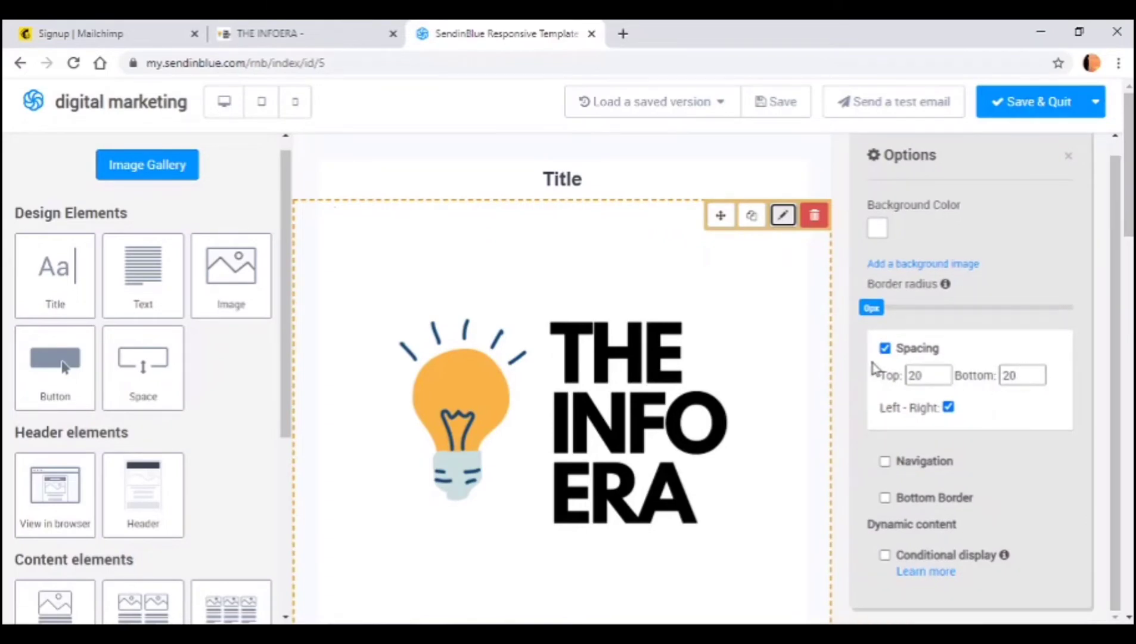
pyautogui.click(955, 309)
pyautogui.moveTo(971, 314); pyautogui.dragTo(792, 325)
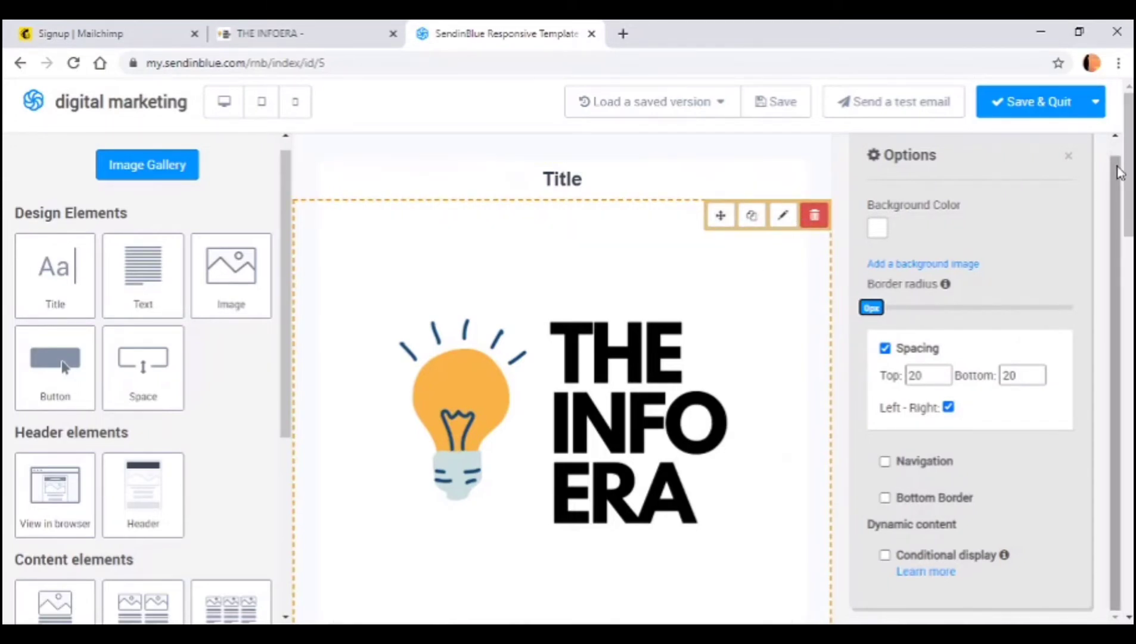
pyautogui.scroll(-6, 1118, 257)
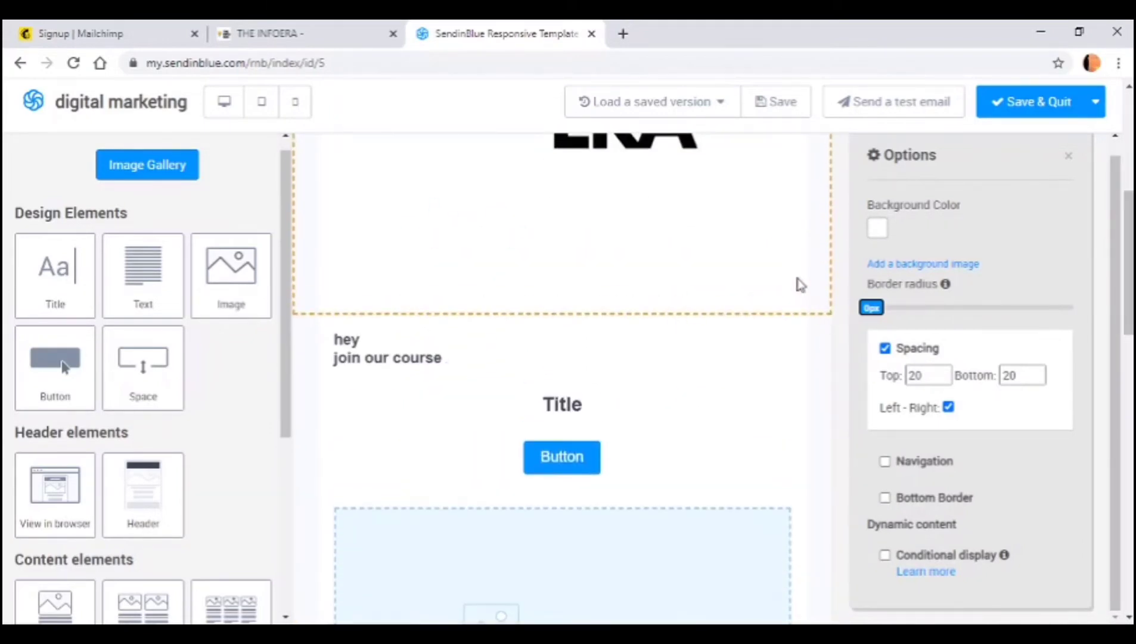
pyautogui.click(776, 250)
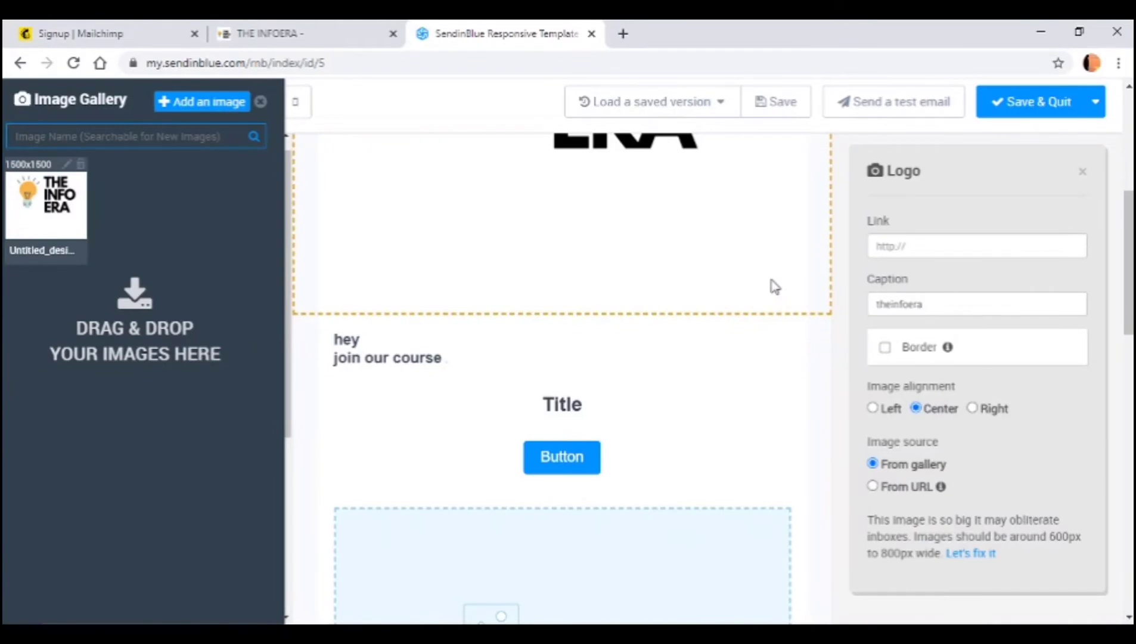
pyautogui.click(674, 235)
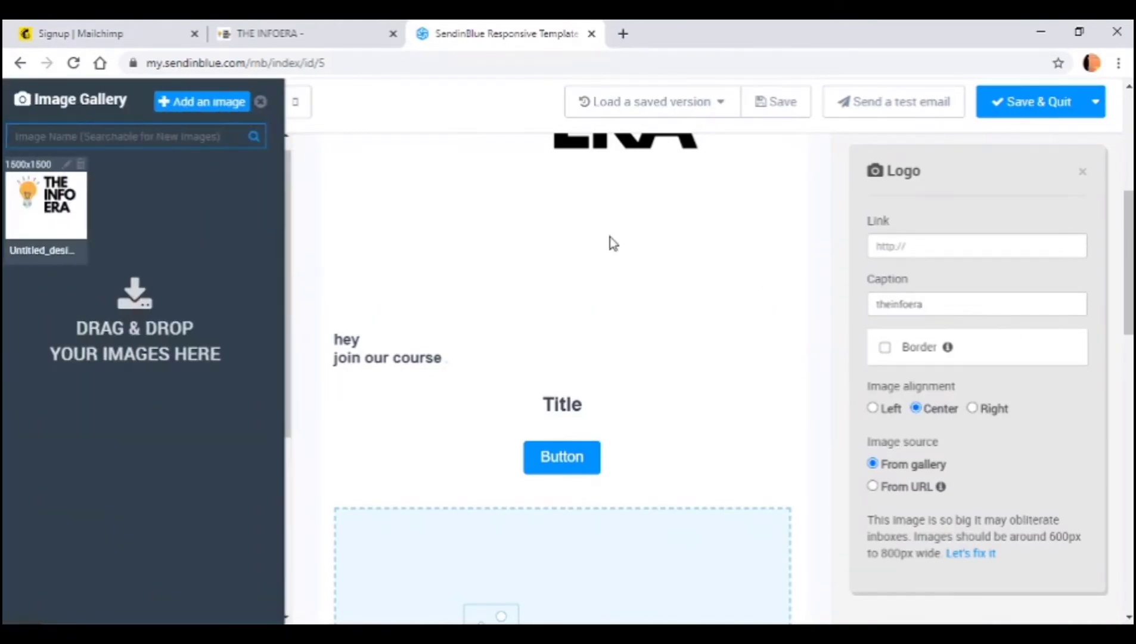
pyautogui.click(964, 243)
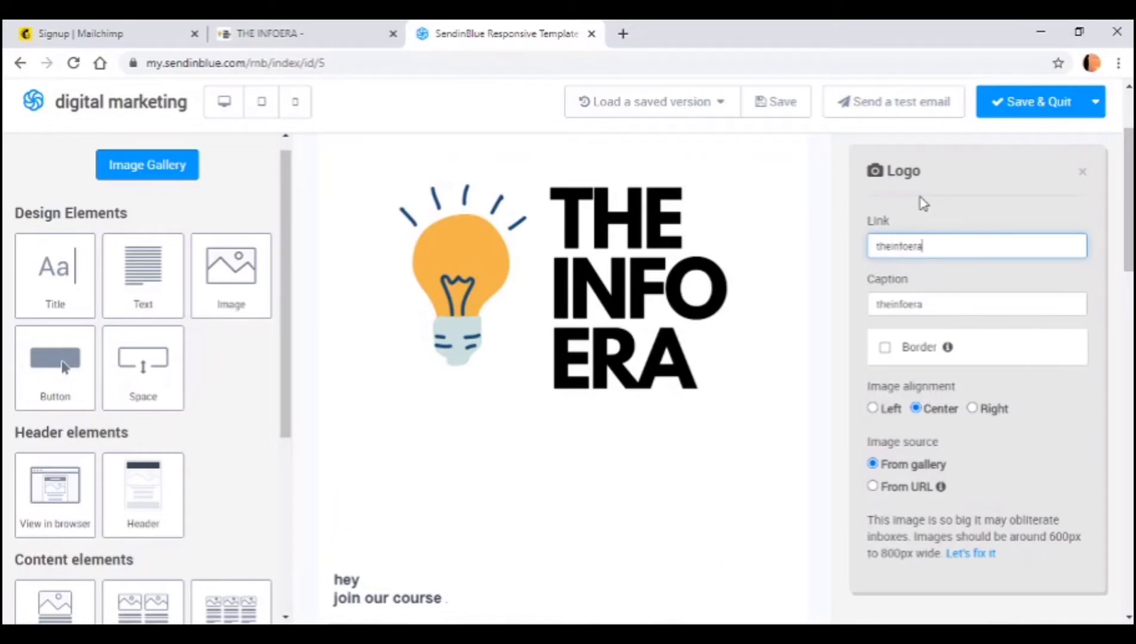
pyautogui.click(608, 328)
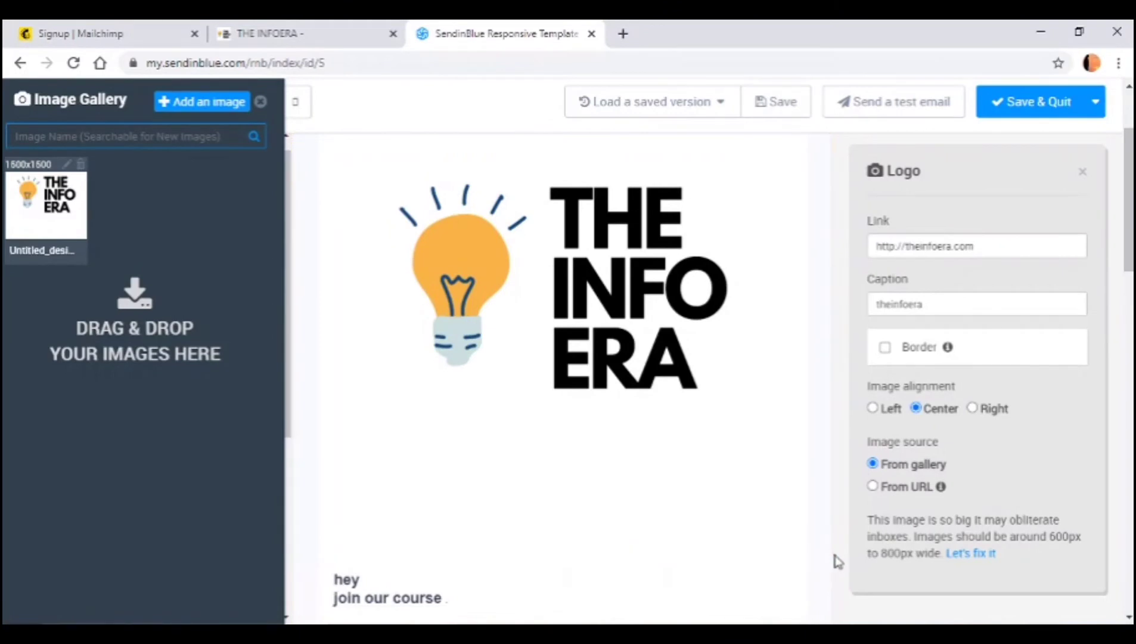
# Delete the Button element between the Title below the "join our course" text and the 550 x 420 image placeholder.
pyautogui.scroll(-3, 1127, 238)
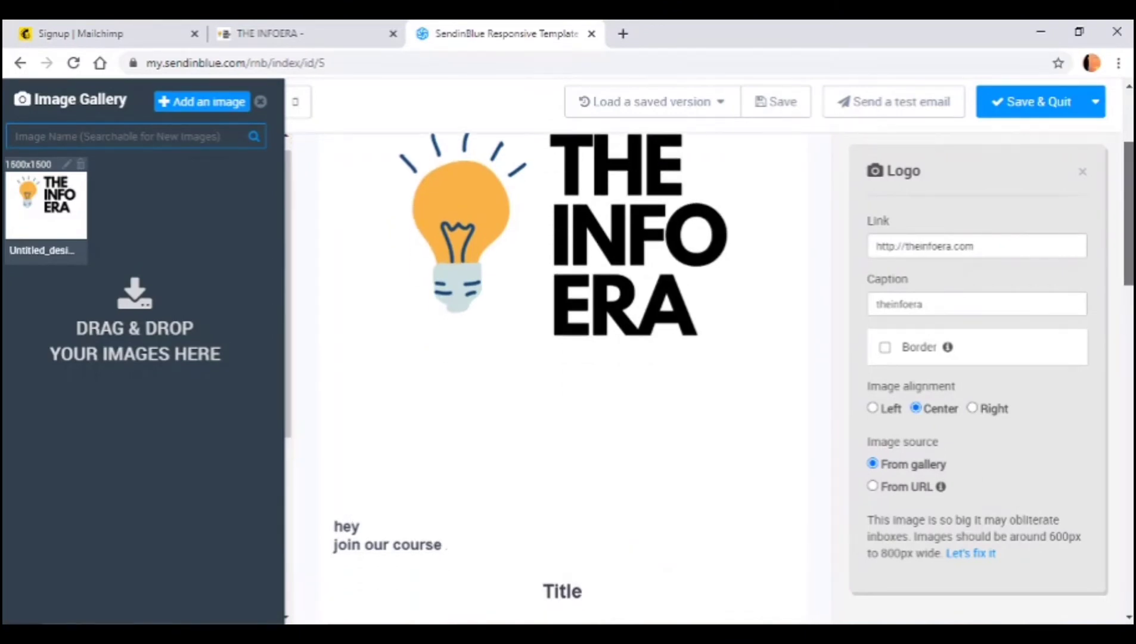
pyautogui.scroll(-4, 1128, 268)
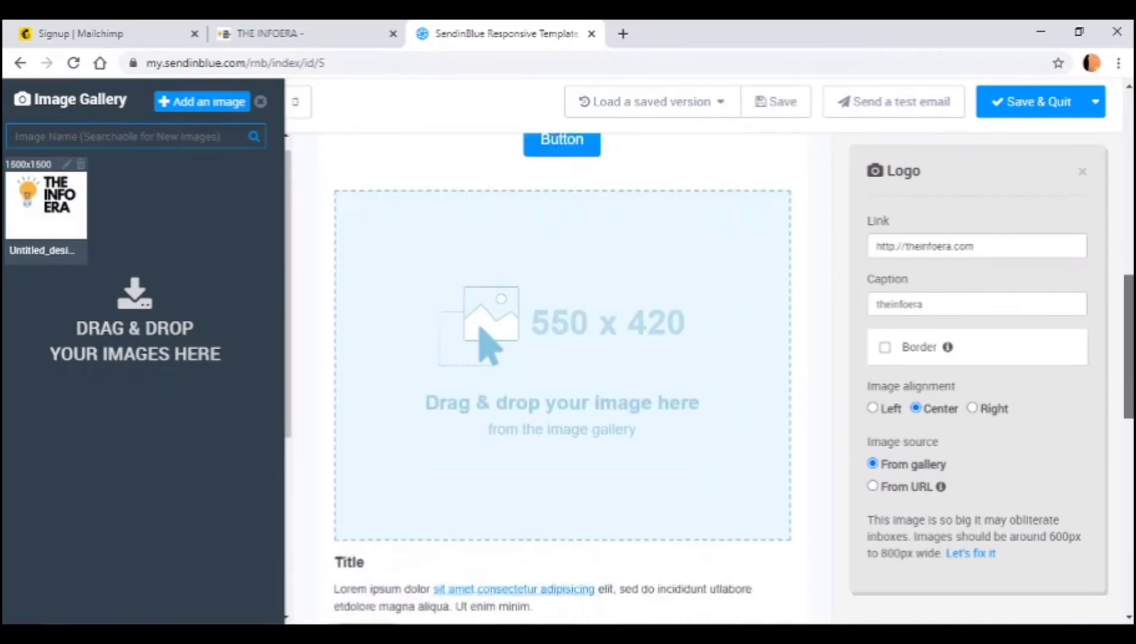
pyautogui.scroll(3, 537, 418)
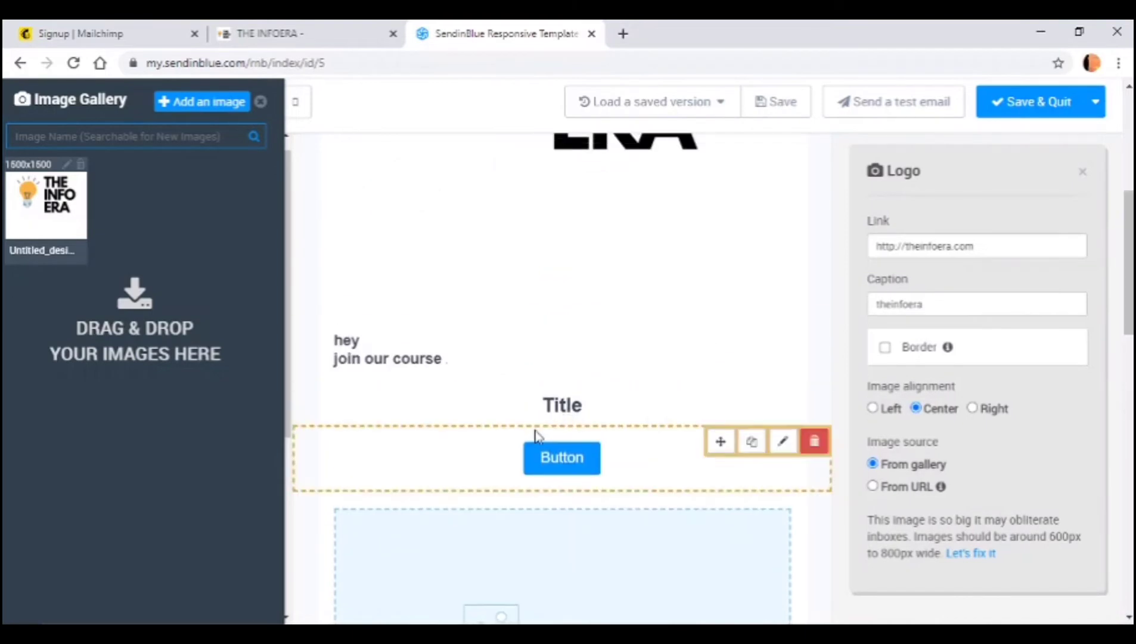
pyautogui.click(535, 435)
pyautogui.click(814, 441)
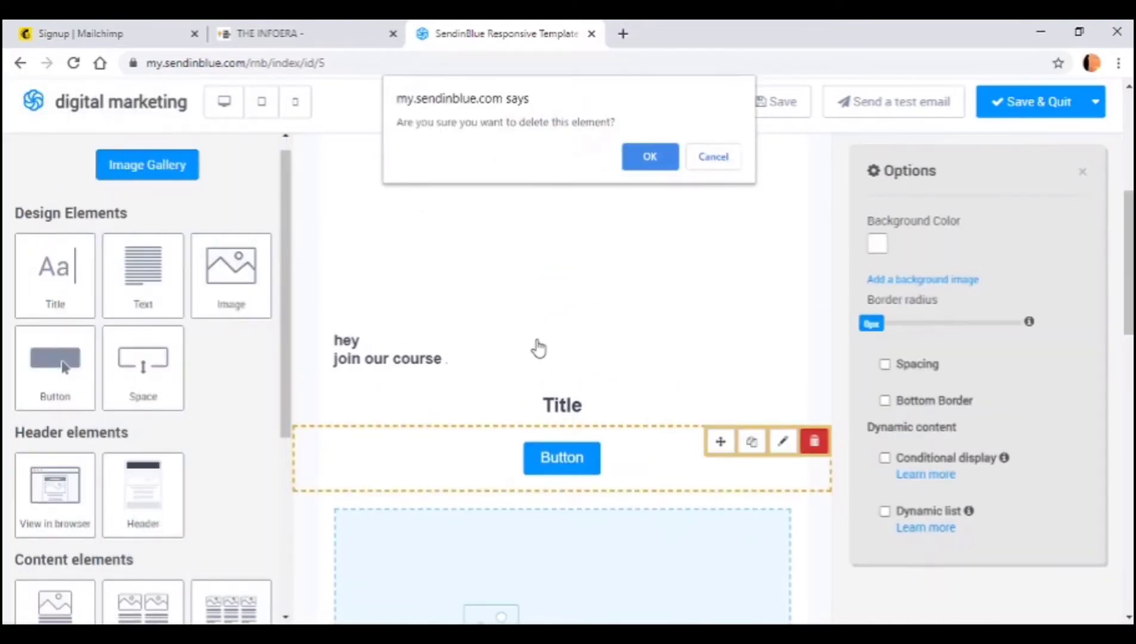
pyautogui.click(640, 158)
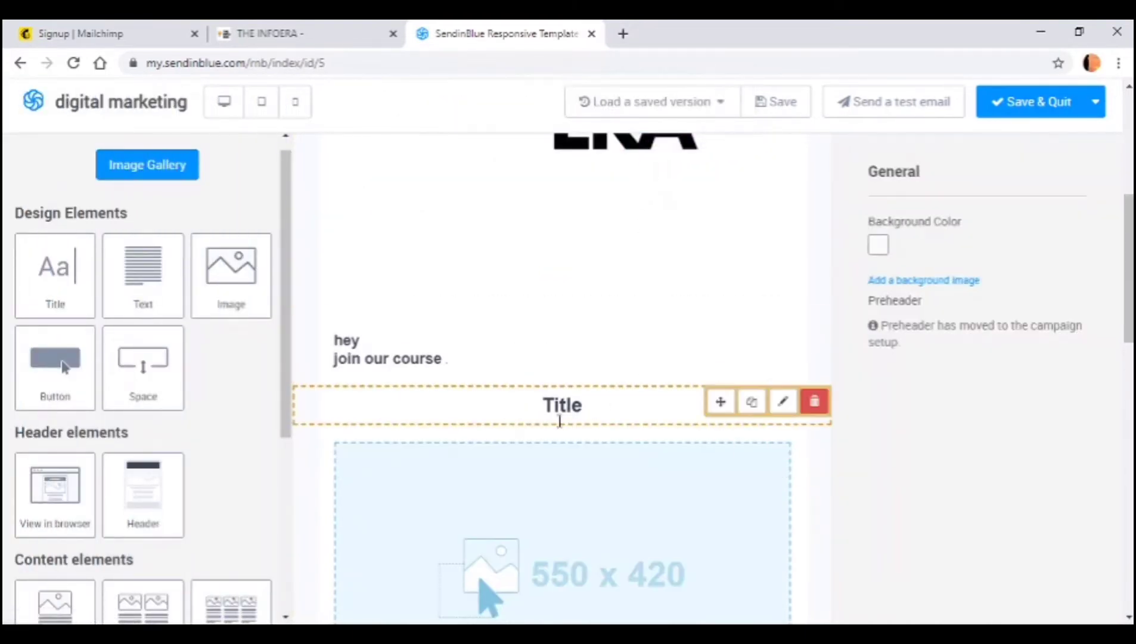
# Delete the Title element directly below the "hey / join our course" text.
pyautogui.click(577, 422)
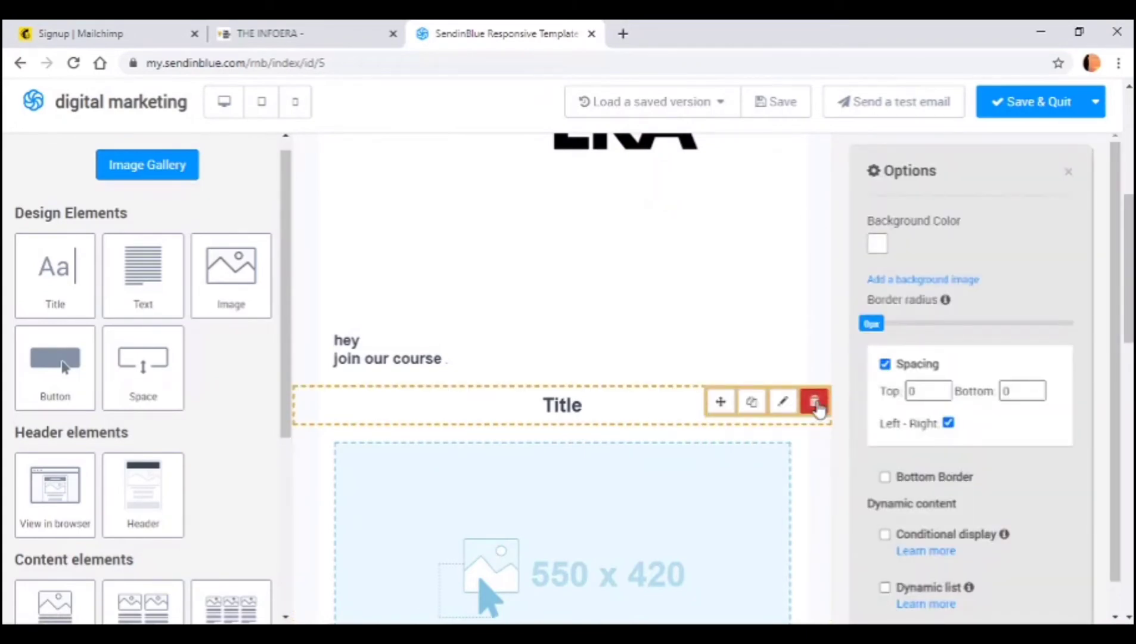
pyautogui.click(815, 405)
pyautogui.click(648, 164)
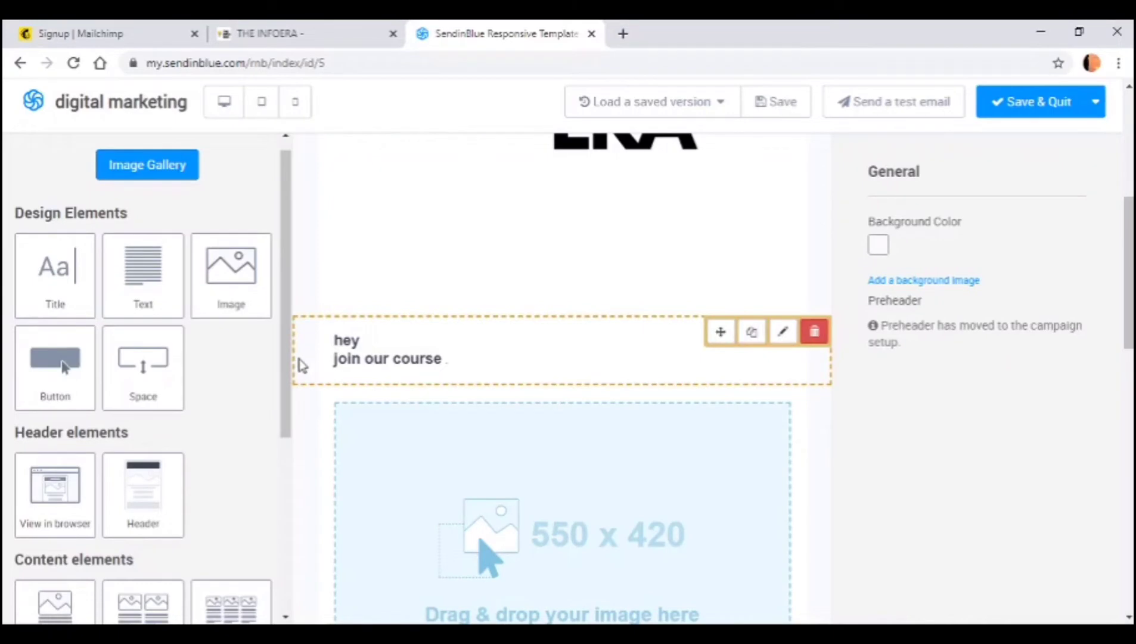
# Insert a Social Networks element above the "hey / join our course" text and replace its sample company details with "theinfoera.com".
pyautogui.moveTo(286, 355); pyautogui.dragTo(266, 552)
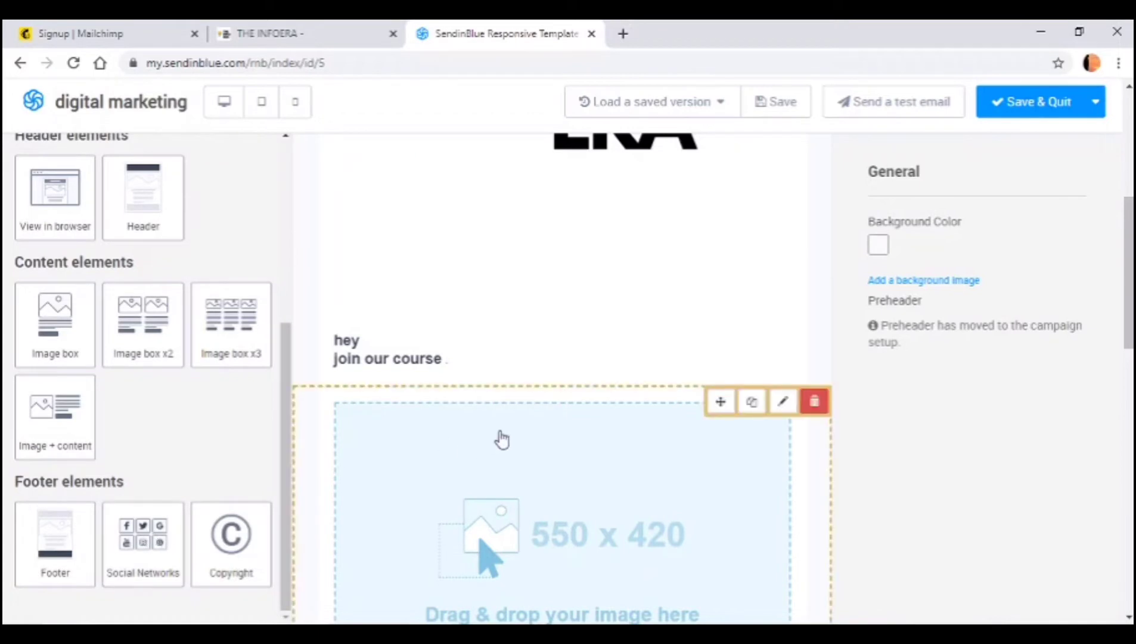
pyautogui.moveTo(114, 534); pyautogui.dragTo(341, 363)
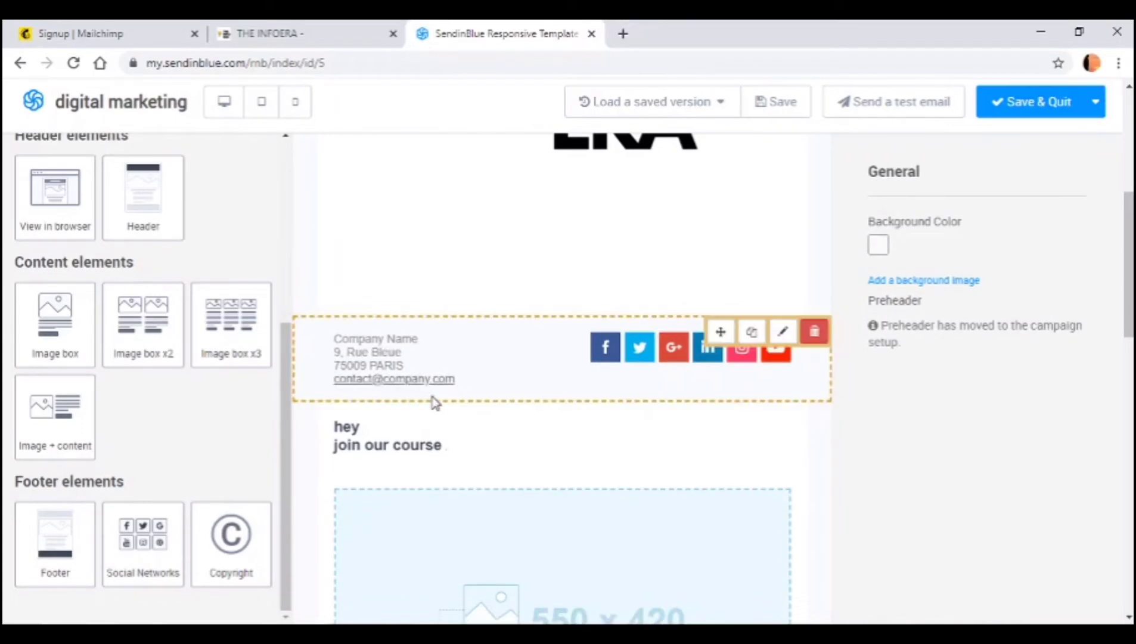
pyautogui.click(464, 382)
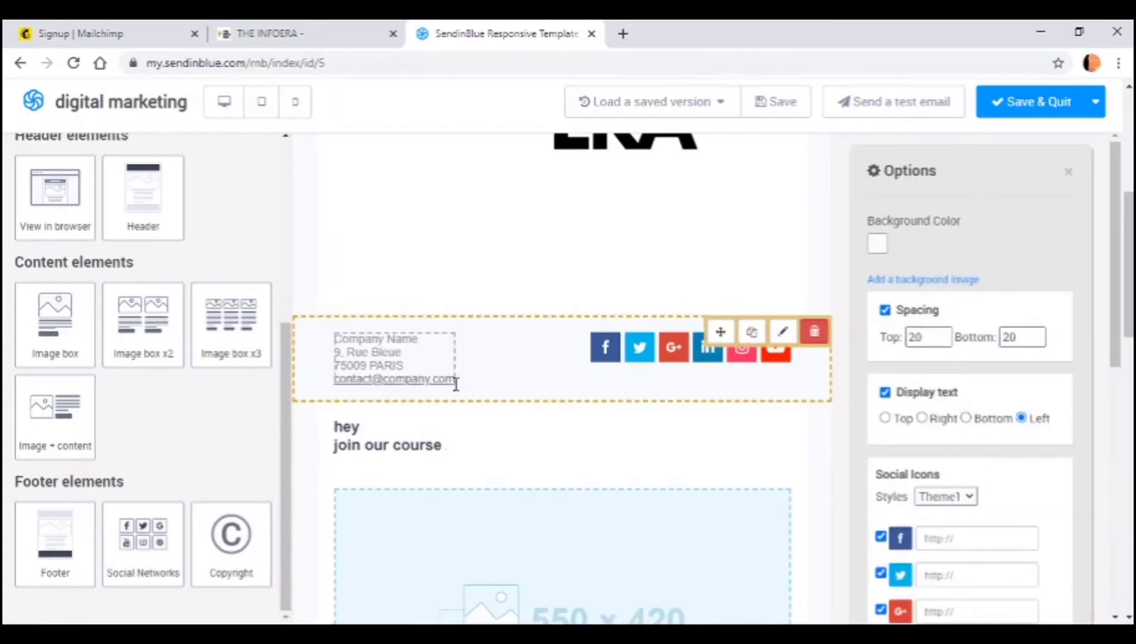
pyautogui.moveTo(456, 381); pyautogui.dragTo(335, 337)
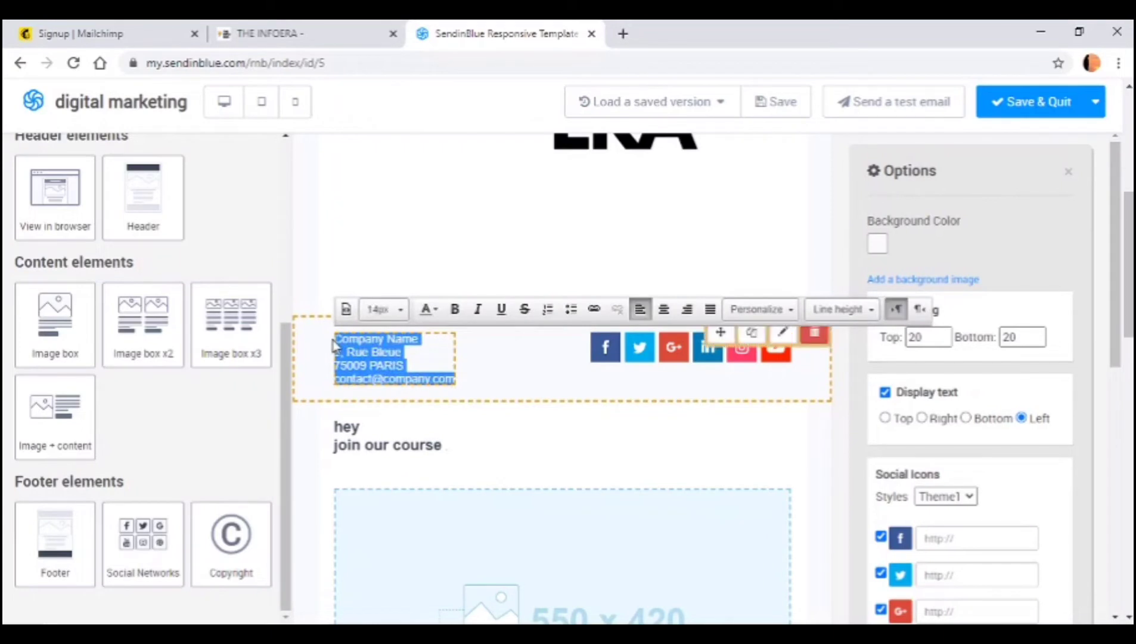
pyautogui.press('BackSpace')
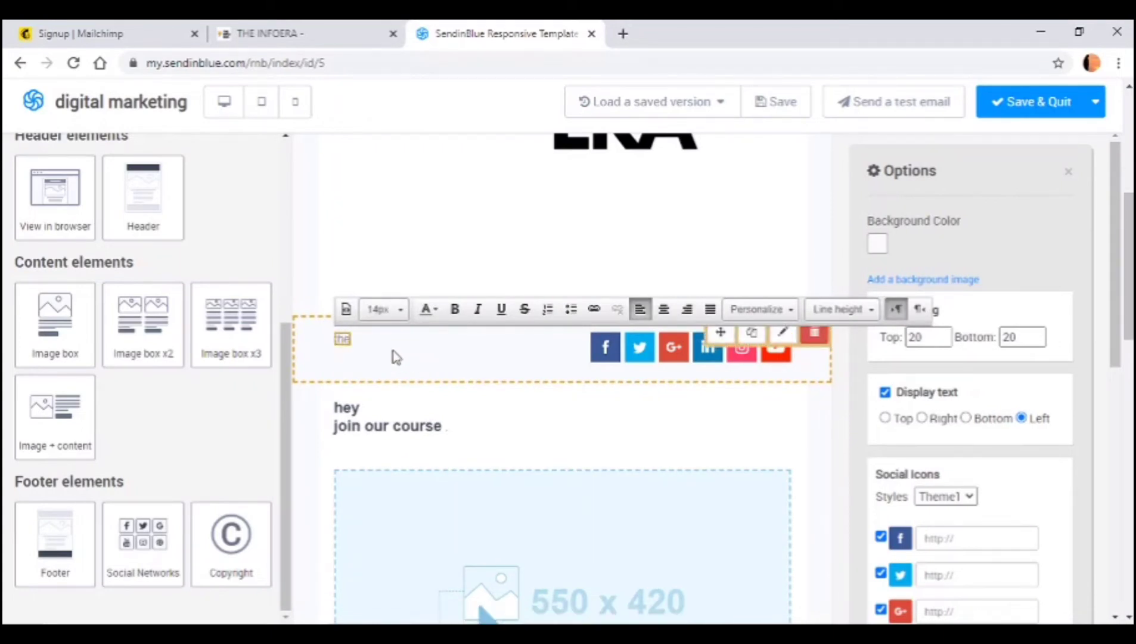
pyautogui.write('theinfoera.com')
pyautogui.click(471, 357)
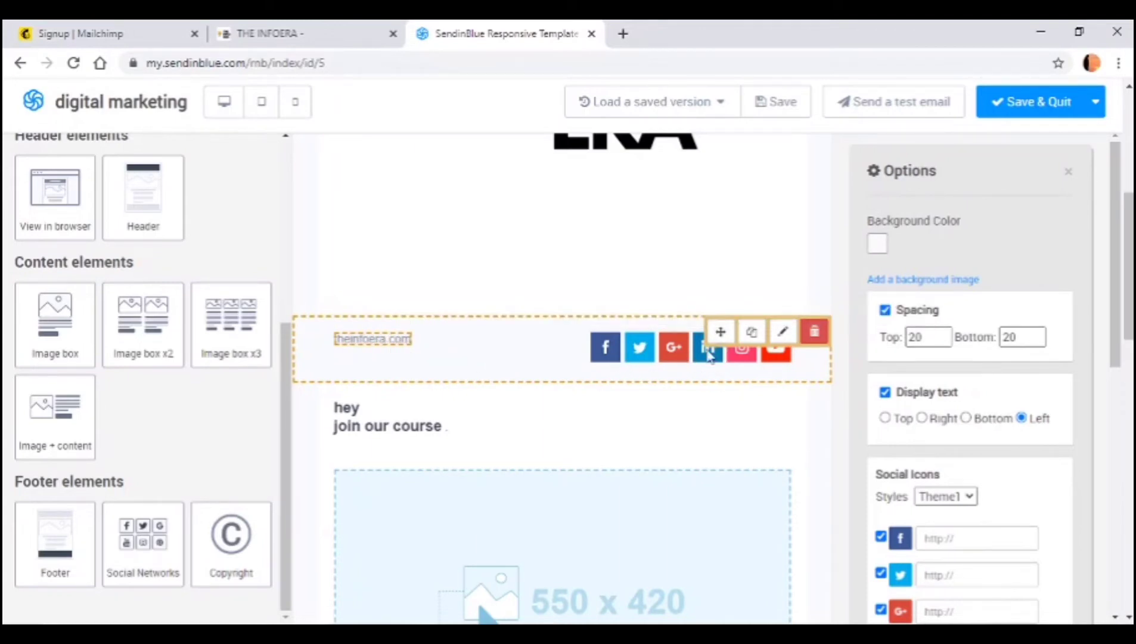
# Remove the Google+, LinkedIn and Twitter icons from the social networks block, keeping Facebook, Instagram and YouTube.
pyautogui.moveTo(1117, 336); pyautogui.dragTo(1123, 423)
pyautogui.click(979, 322)
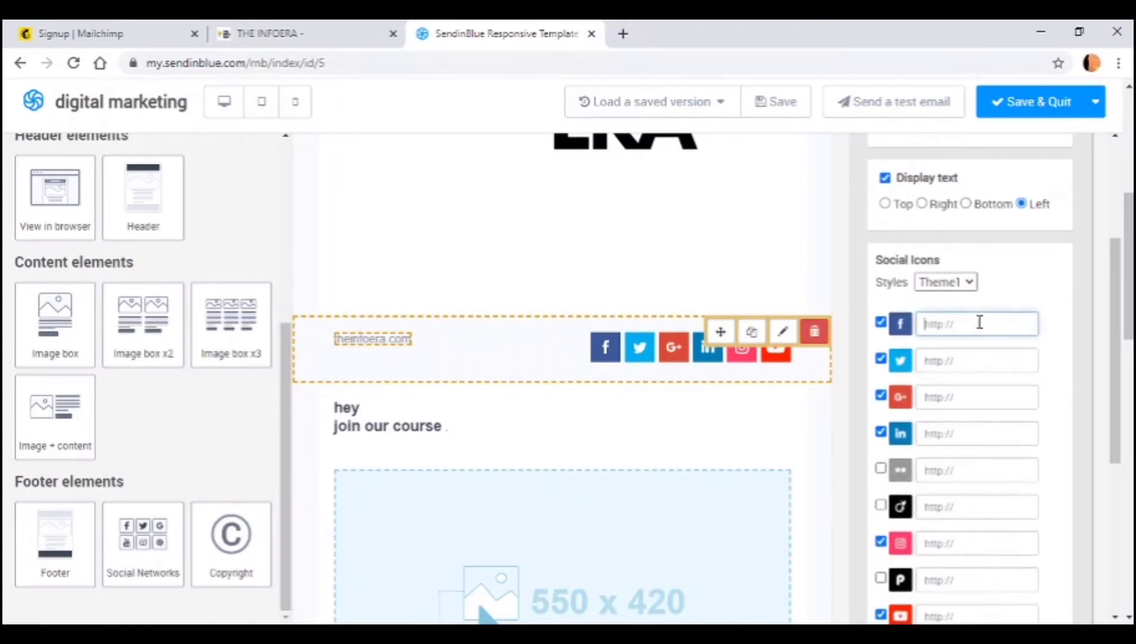
pyautogui.click(979, 360)
pyautogui.moveTo(1121, 365); pyautogui.dragTo(1123, 419)
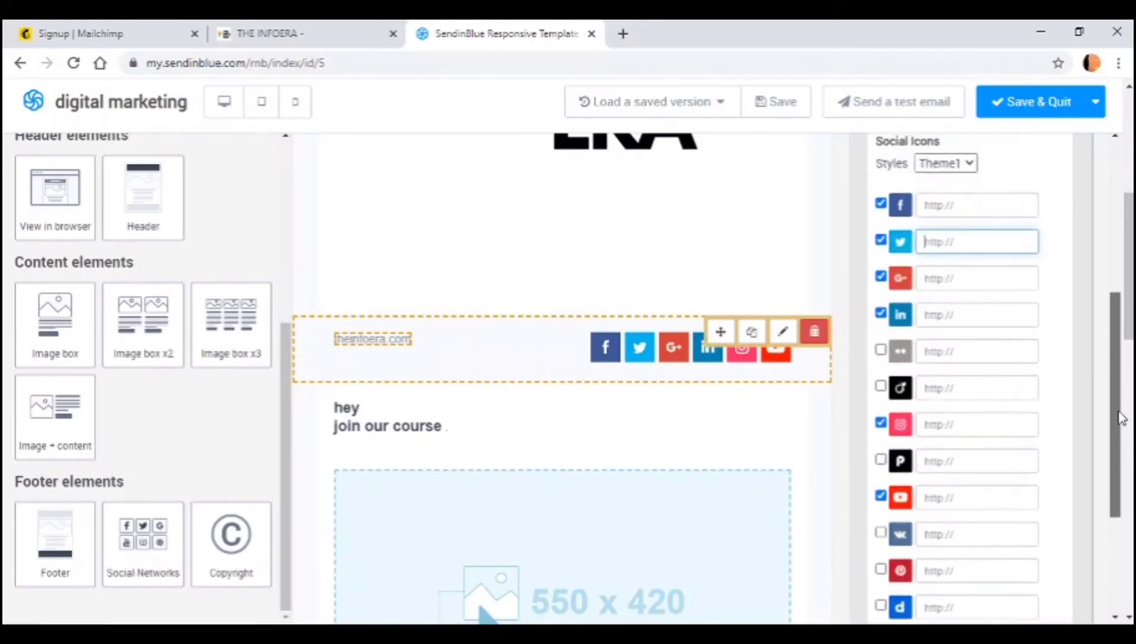
pyautogui.click(881, 278)
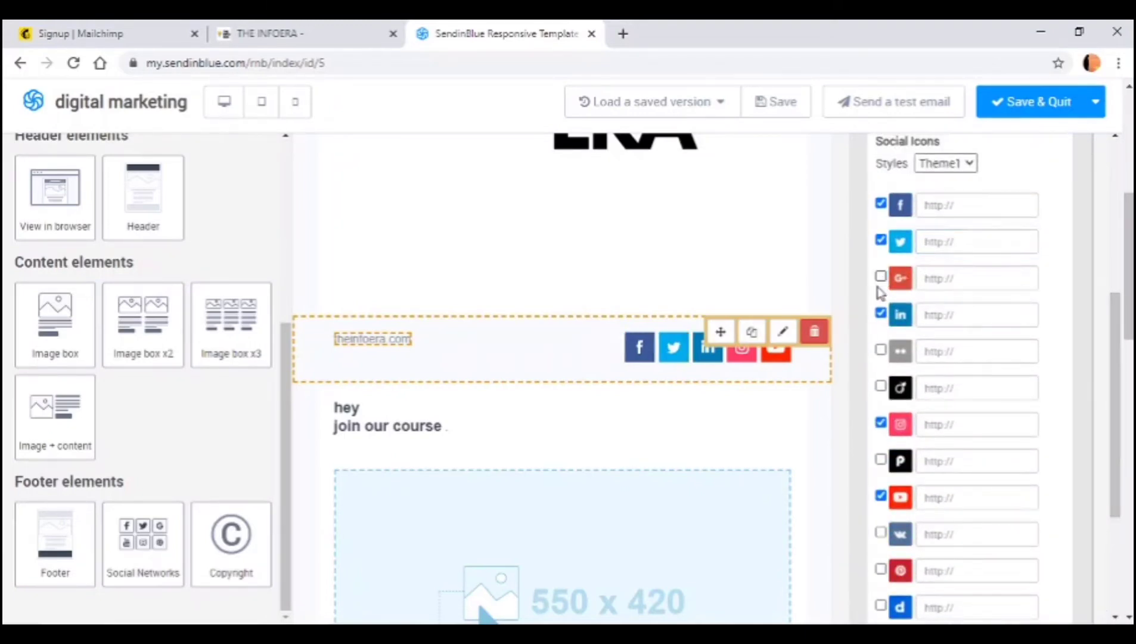
pyautogui.click(881, 314)
pyautogui.click(880, 240)
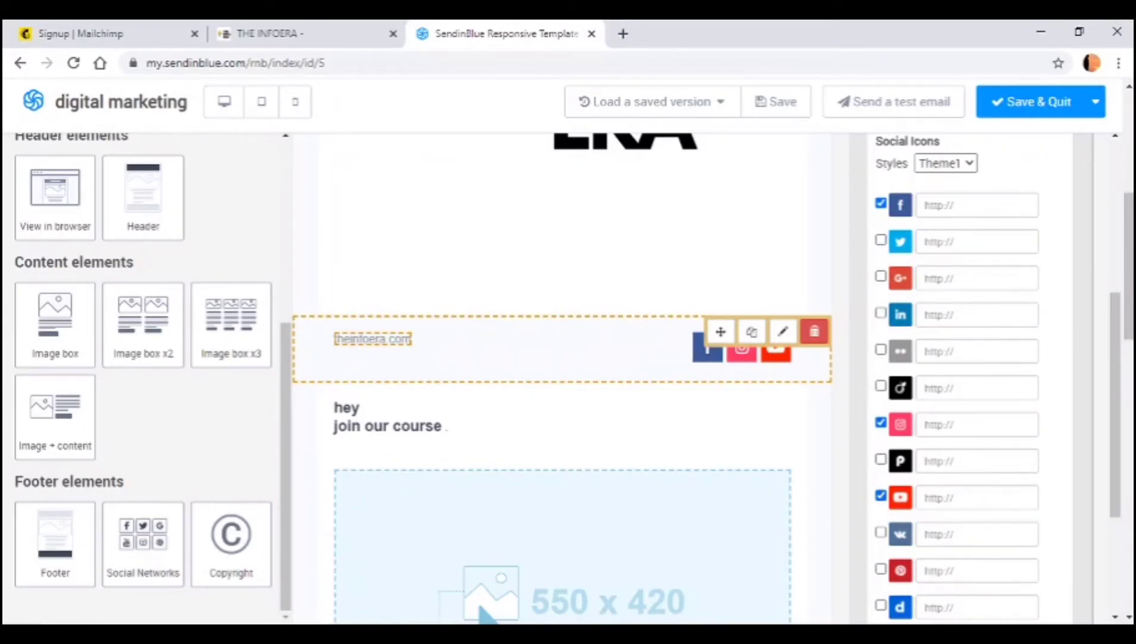
pyautogui.moveTo(1116, 387); pyautogui.dragTo(1128, 136)
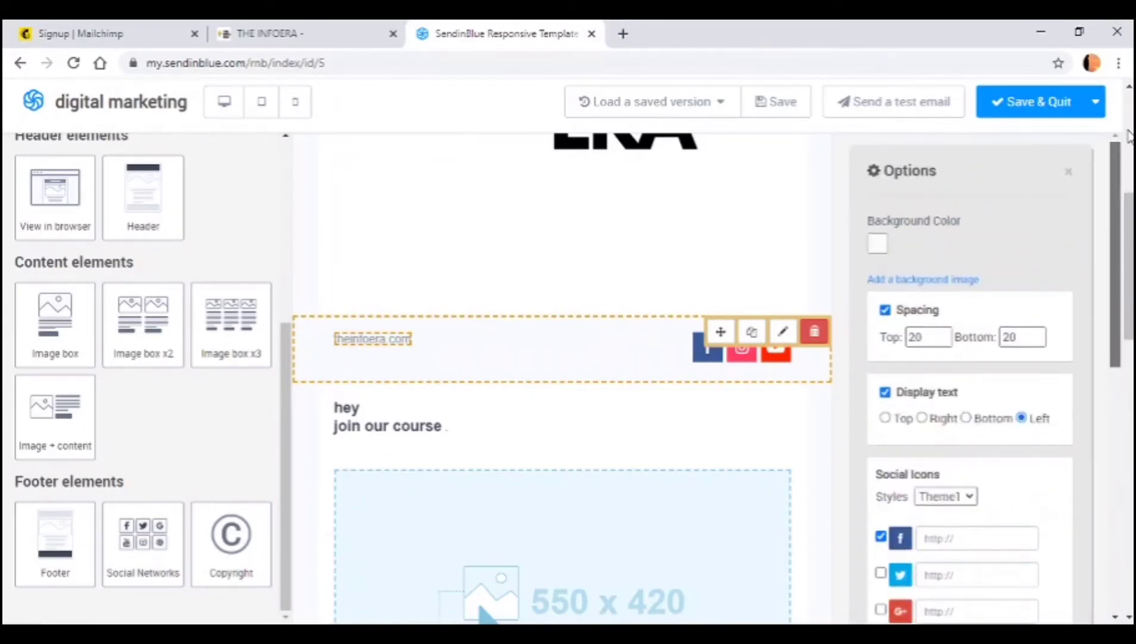
# Save the email design and quit the editor to return to the campaign's Design step.
pyautogui.scroll(3, 590, 148)
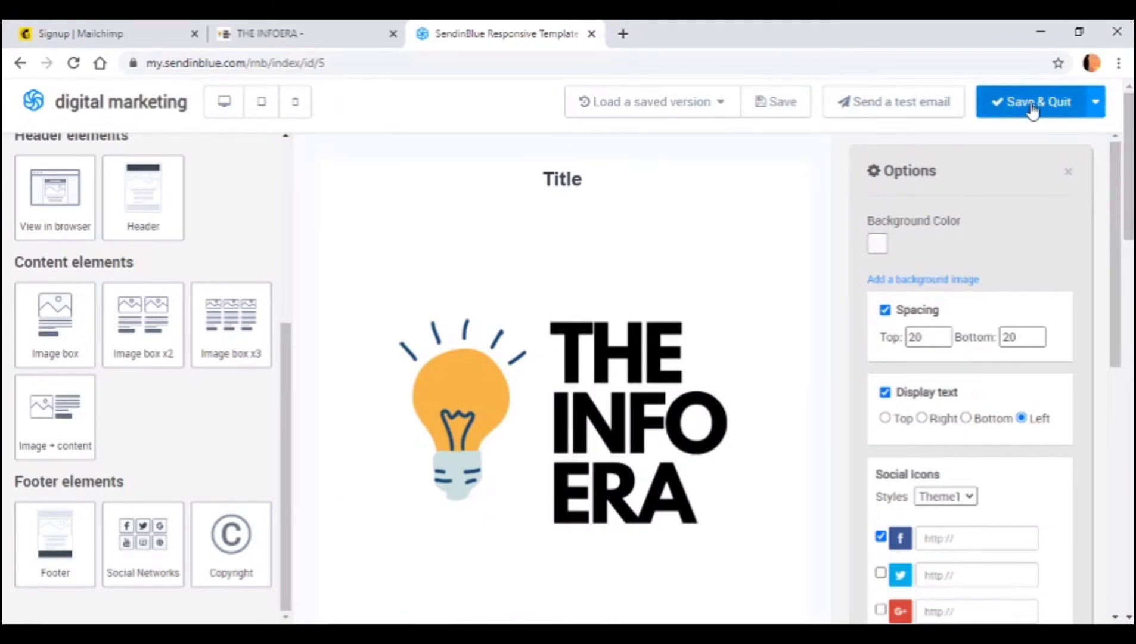
pyautogui.click(780, 103)
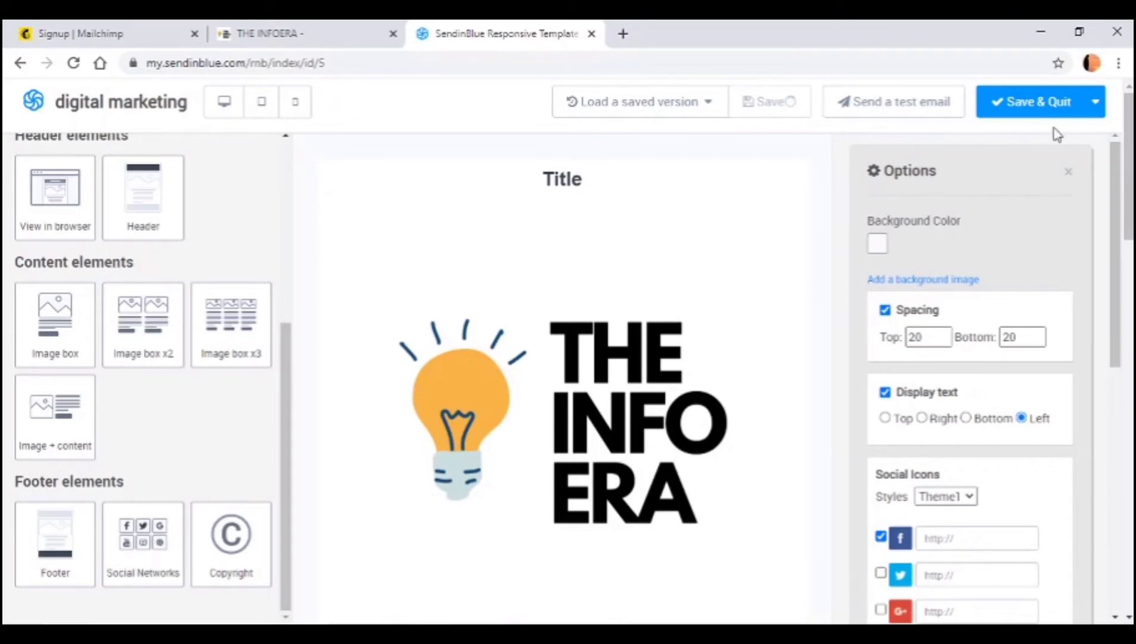
pyautogui.click(1043, 107)
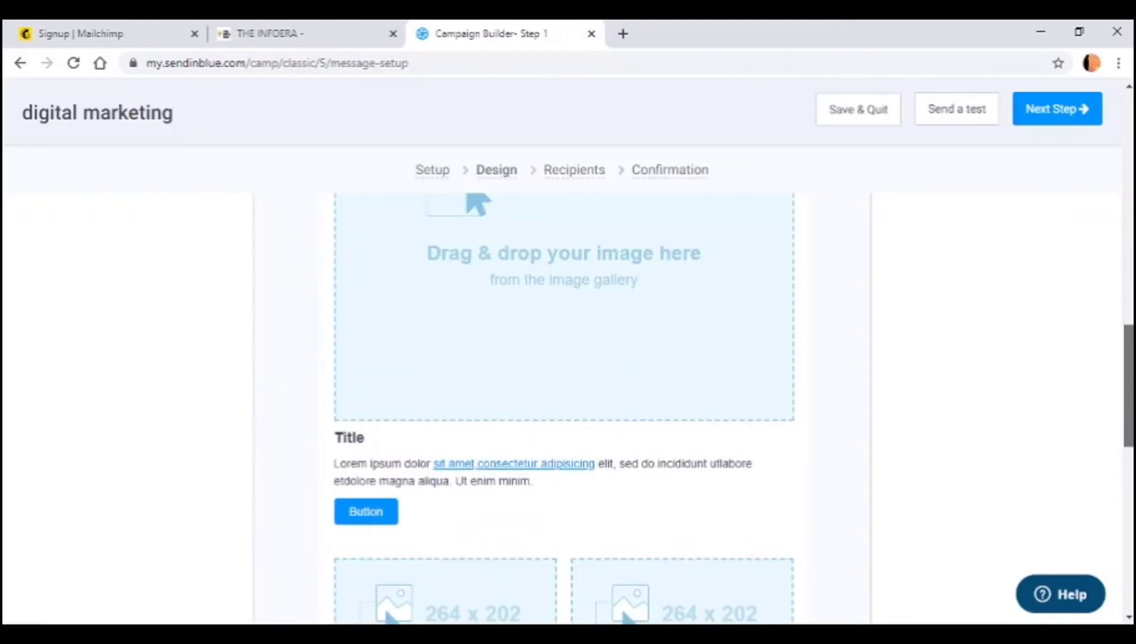
# Review the email preview, continue to the campaign's Recipients step and show all contact lists.
pyautogui.scroll(4, 563, 405)
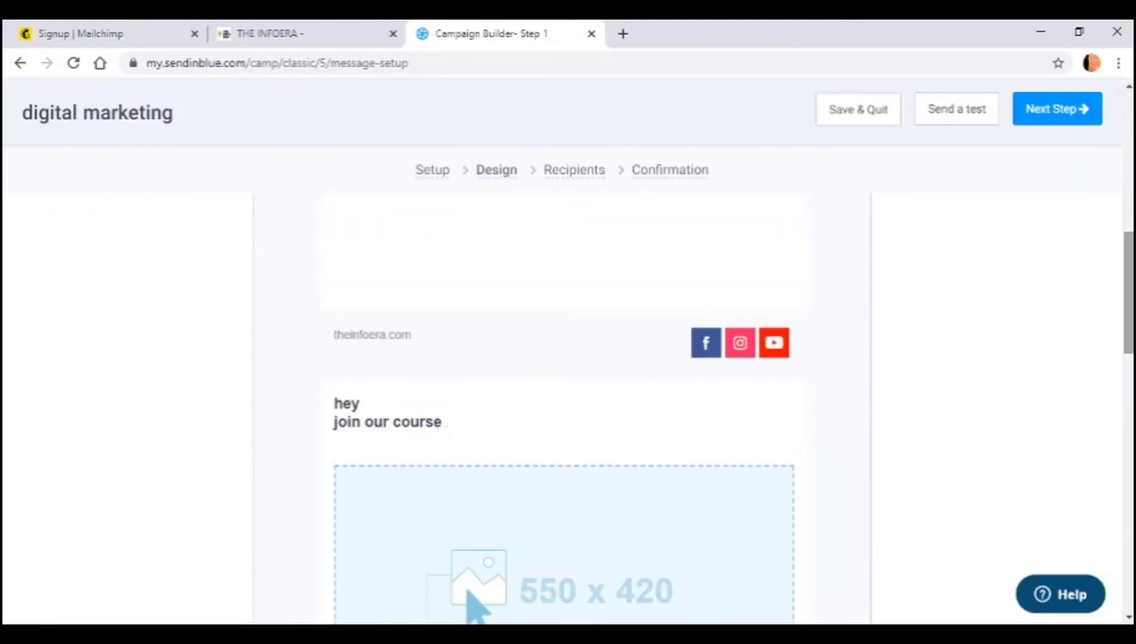
pyautogui.moveTo(1127, 283); pyautogui.dragTo(1128, 145)
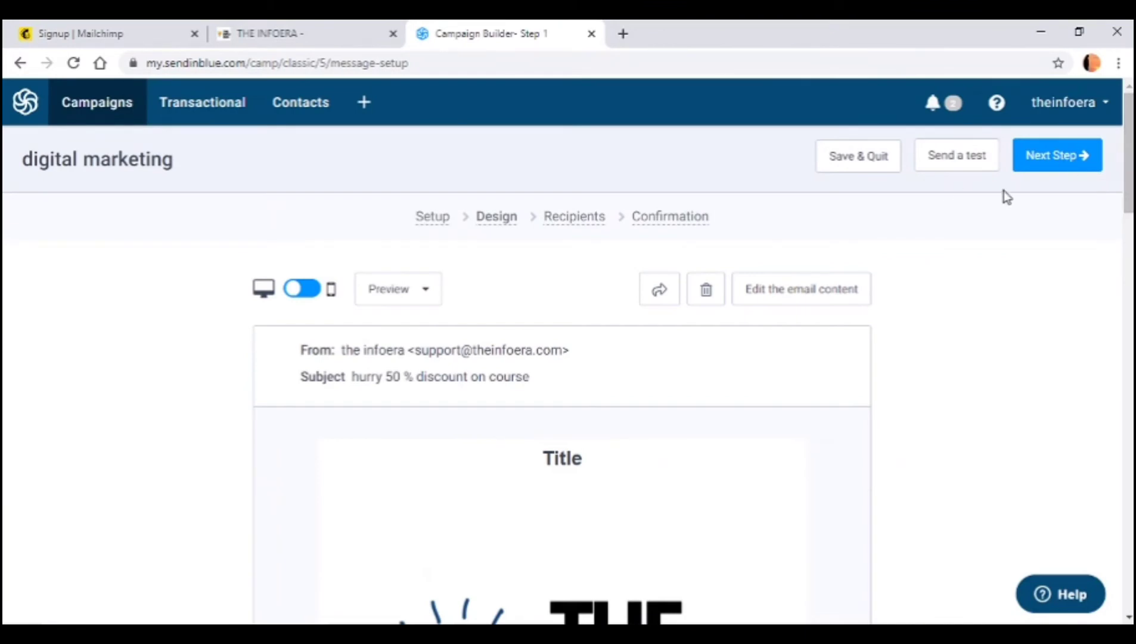
pyautogui.click(1053, 156)
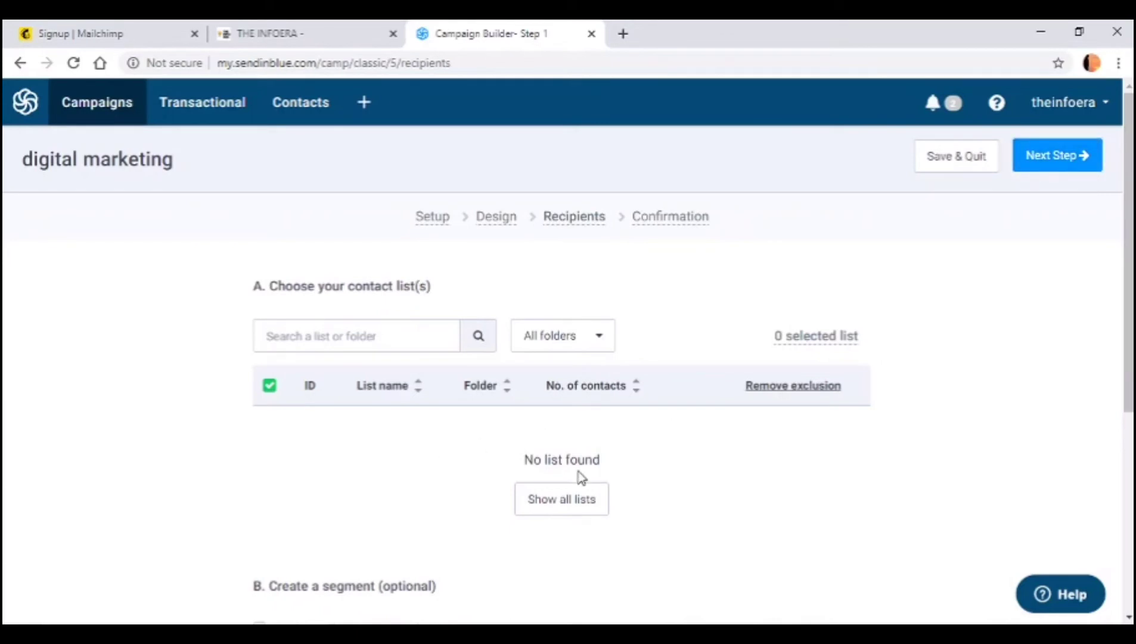
pyautogui.scroll(-1, 568, 352)
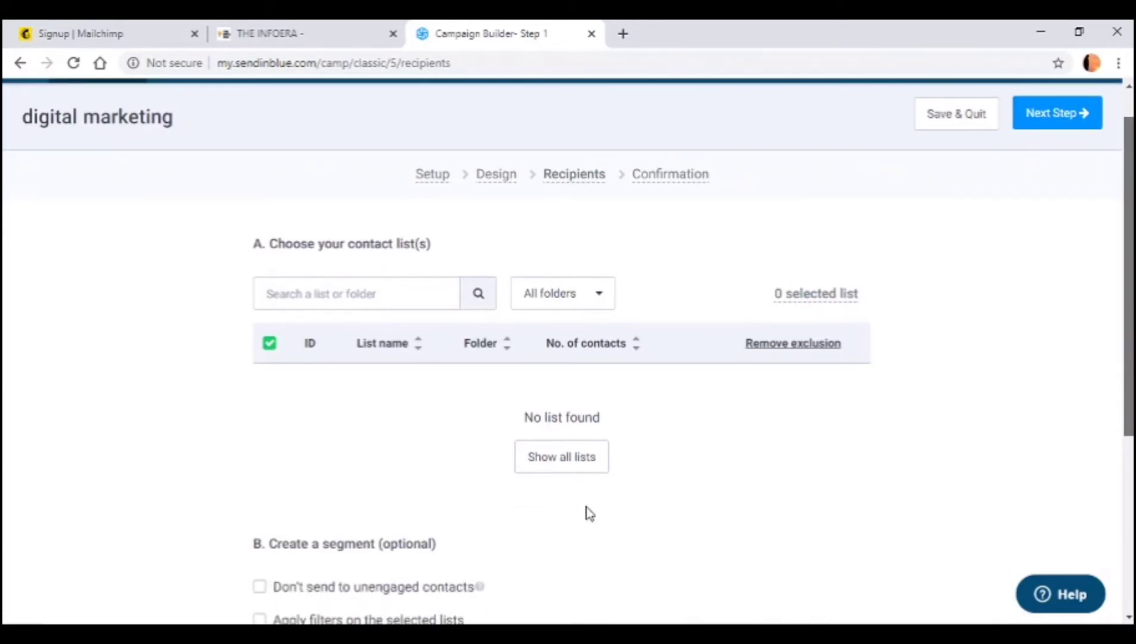
pyautogui.scroll(-1, 573, 403)
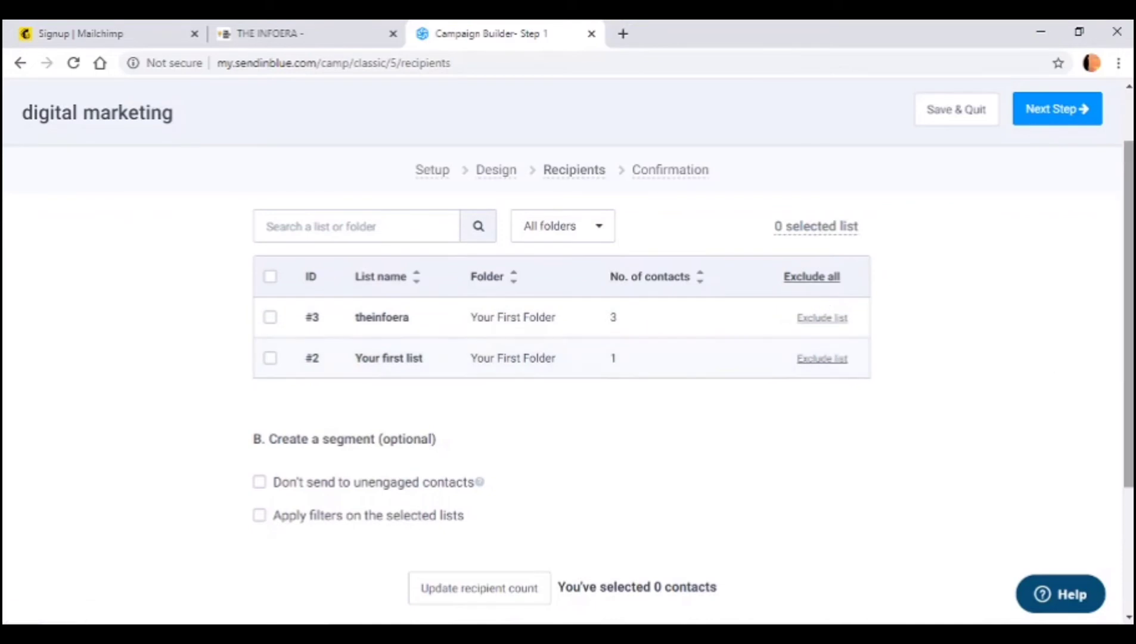
# Try excluding the theinfoera list from the campaign's recipients and revert the exclusion.
pyautogui.scroll(1, 1013, 357)
pyautogui.click(812, 328)
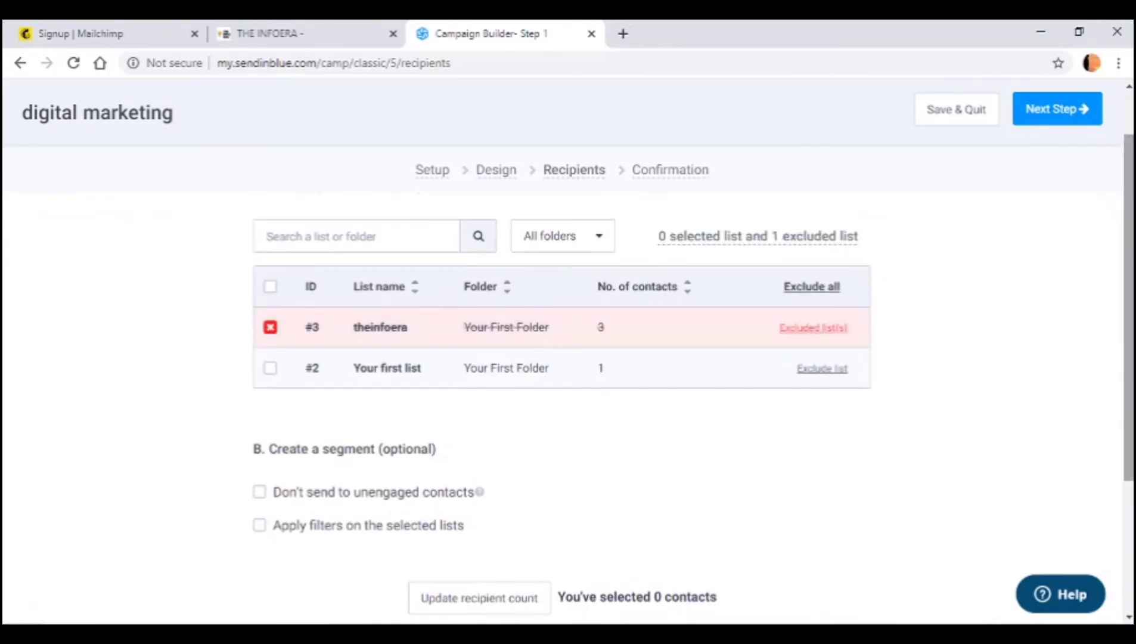
pyautogui.moveTo(1128, 298); pyautogui.dragTo(1128, 253)
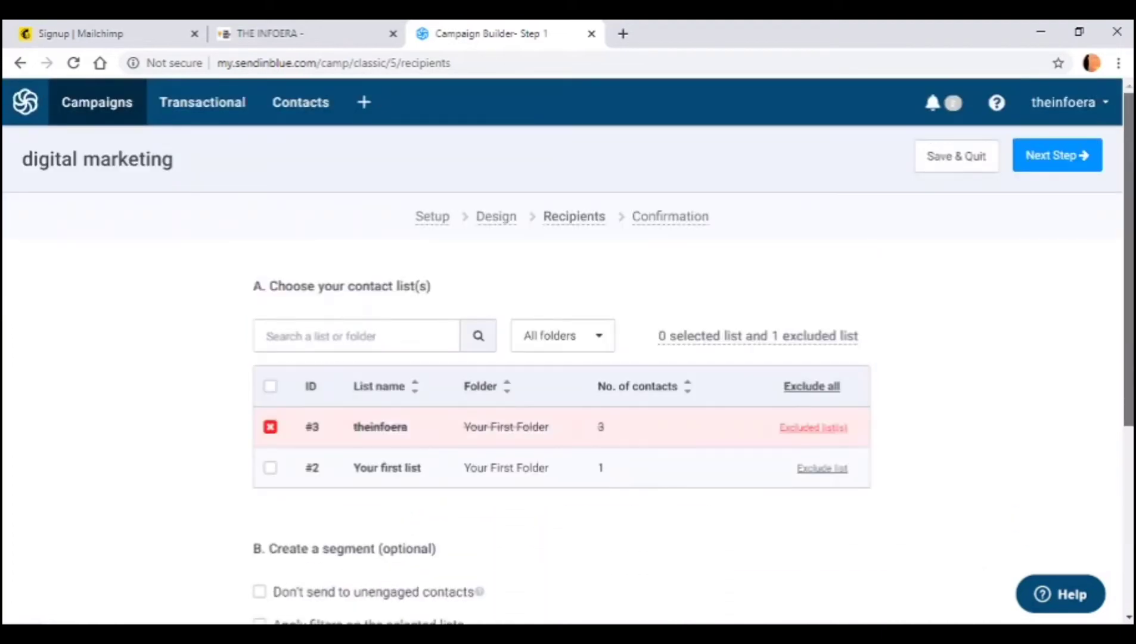
pyautogui.click(809, 434)
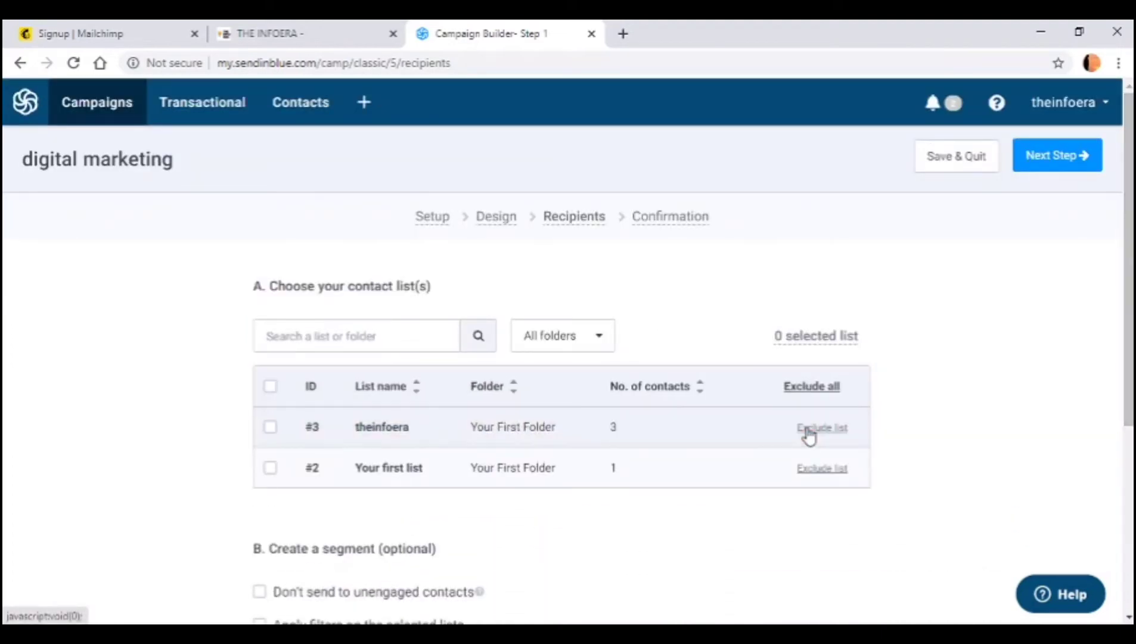
# Select the theinfoera contact list as the campaign's recipients and continue to the Confirmation step.
pyautogui.click(269, 429)
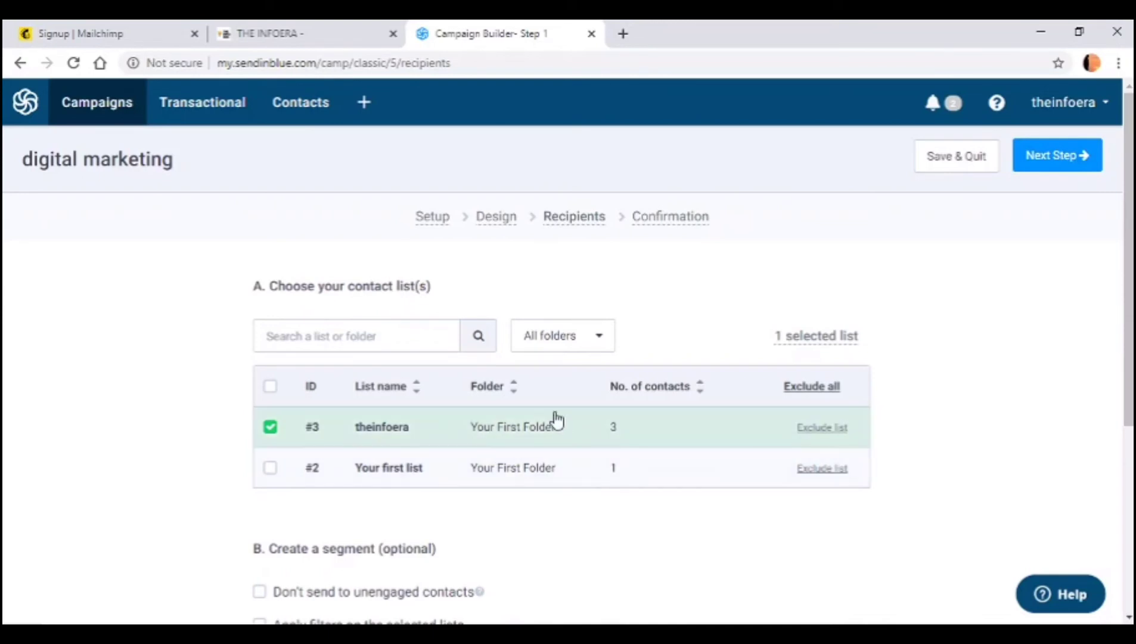
pyautogui.moveTo(789, 349)
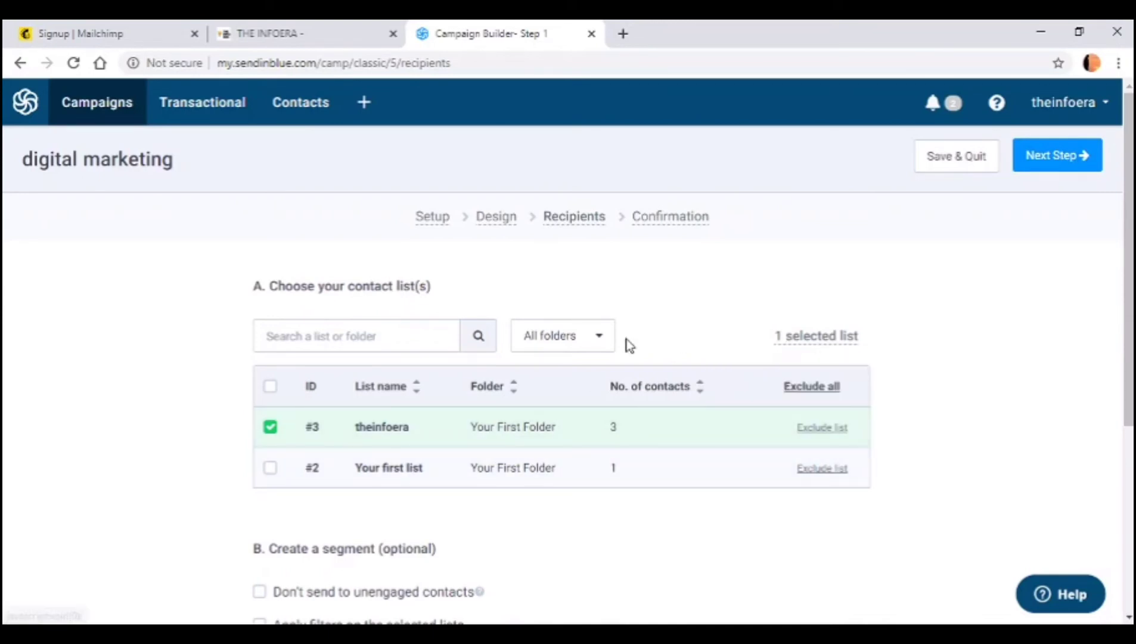
pyautogui.click(599, 337)
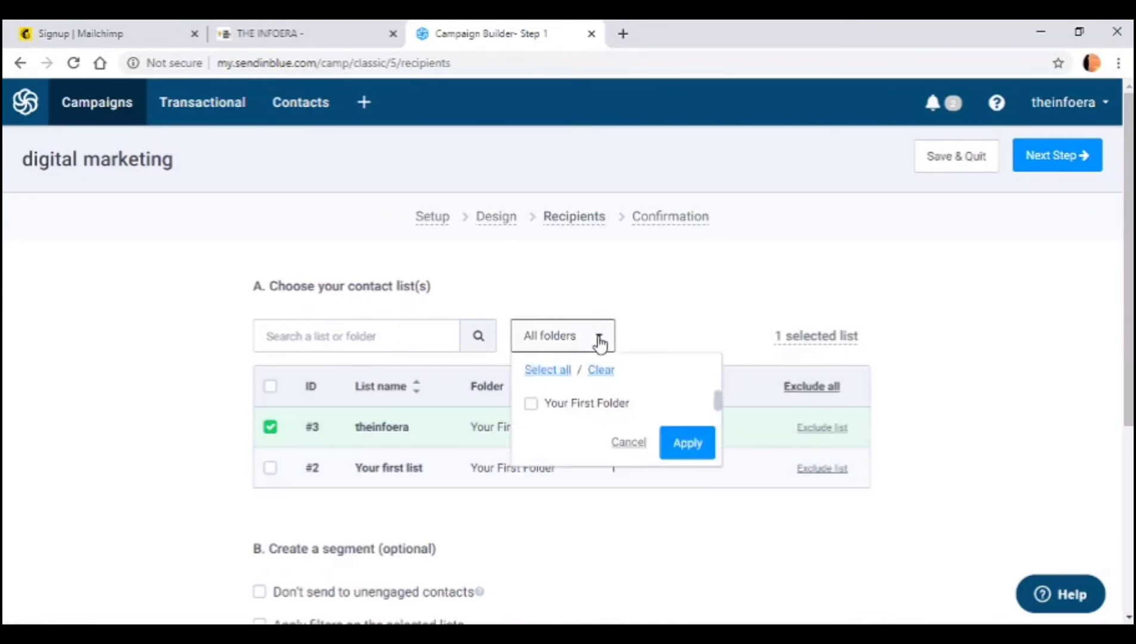
pyautogui.click(599, 338)
pyautogui.click(599, 337)
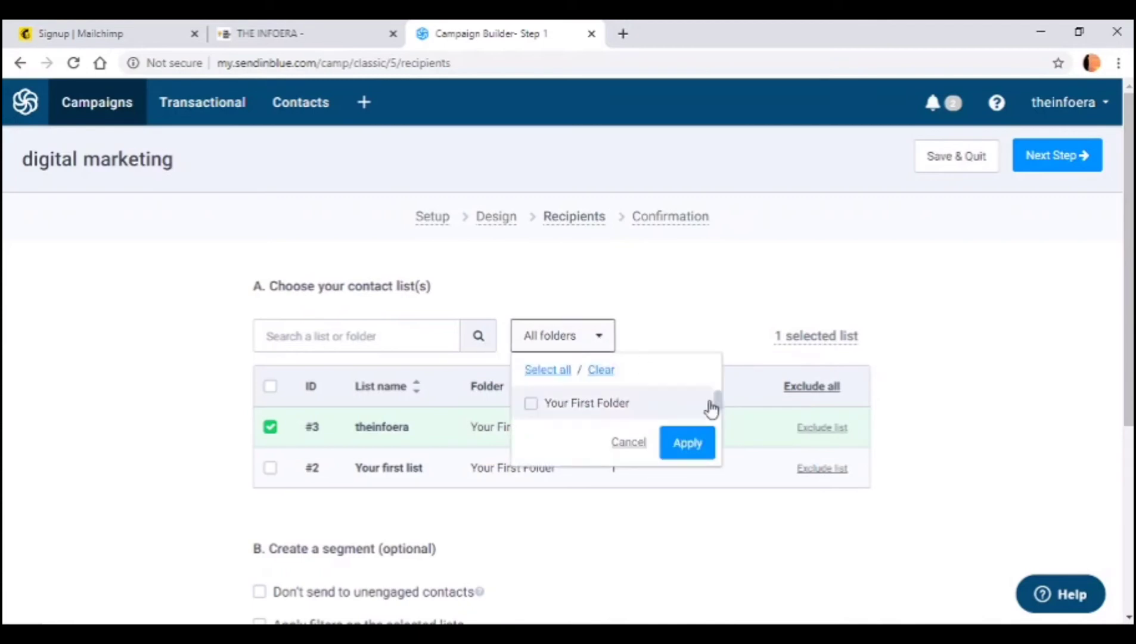
pyautogui.click(714, 294)
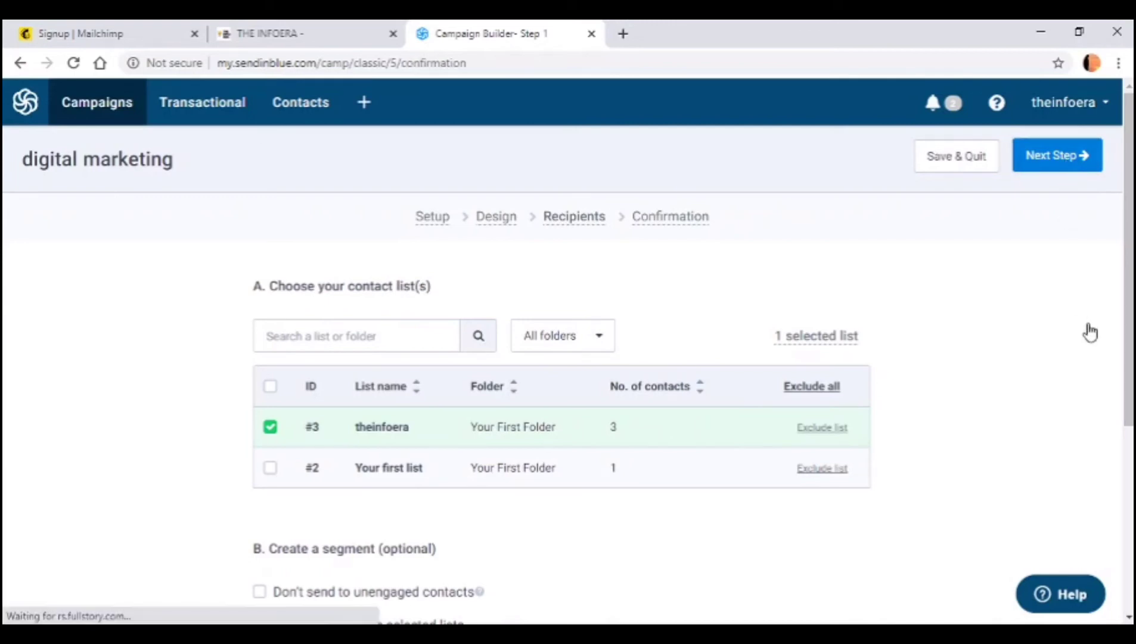
# Review the setup, design and recipients summary and send the "digital marketing" campaign immediately with the Send it now option.
pyautogui.moveTo(1129, 334); pyautogui.dragTo(1128, 489)
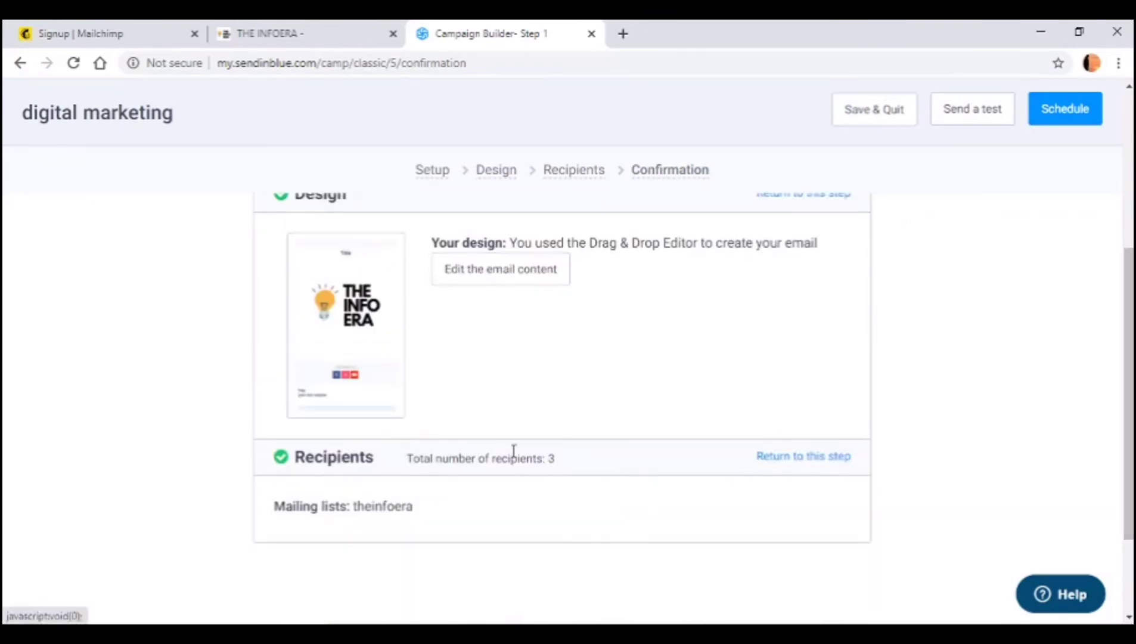
pyautogui.moveTo(1129, 369); pyautogui.dragTo(1128, 179)
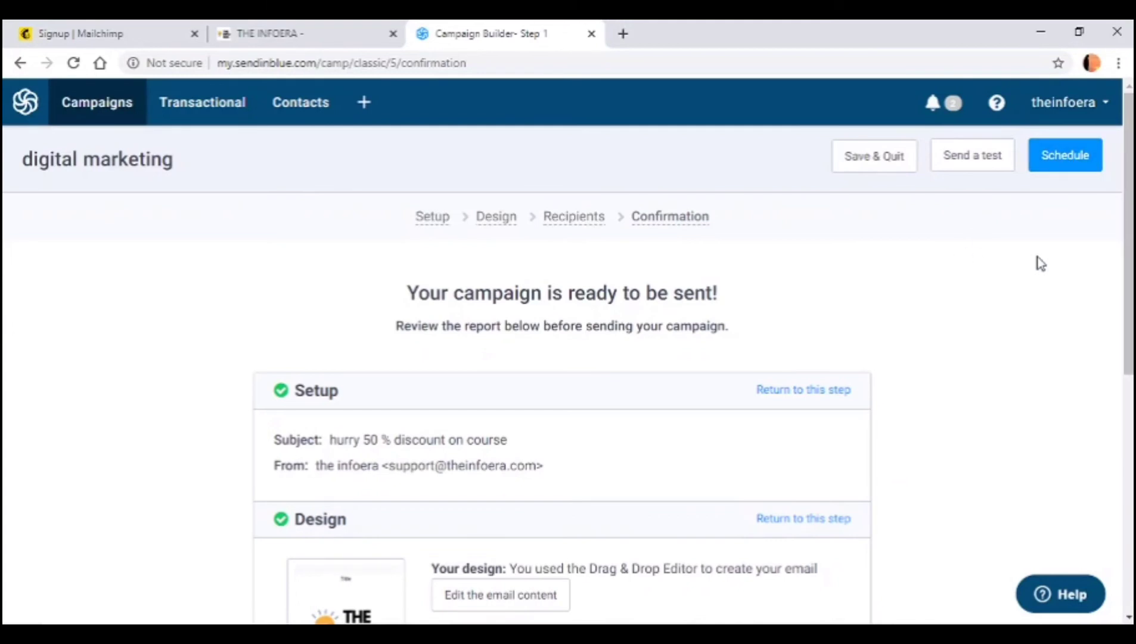
pyautogui.moveTo(1129, 262)
pyautogui.mouseDown()
pyautogui.moveTo(1128, 398)
pyautogui.moveTo(1129, 257)
pyautogui.mouseUp()
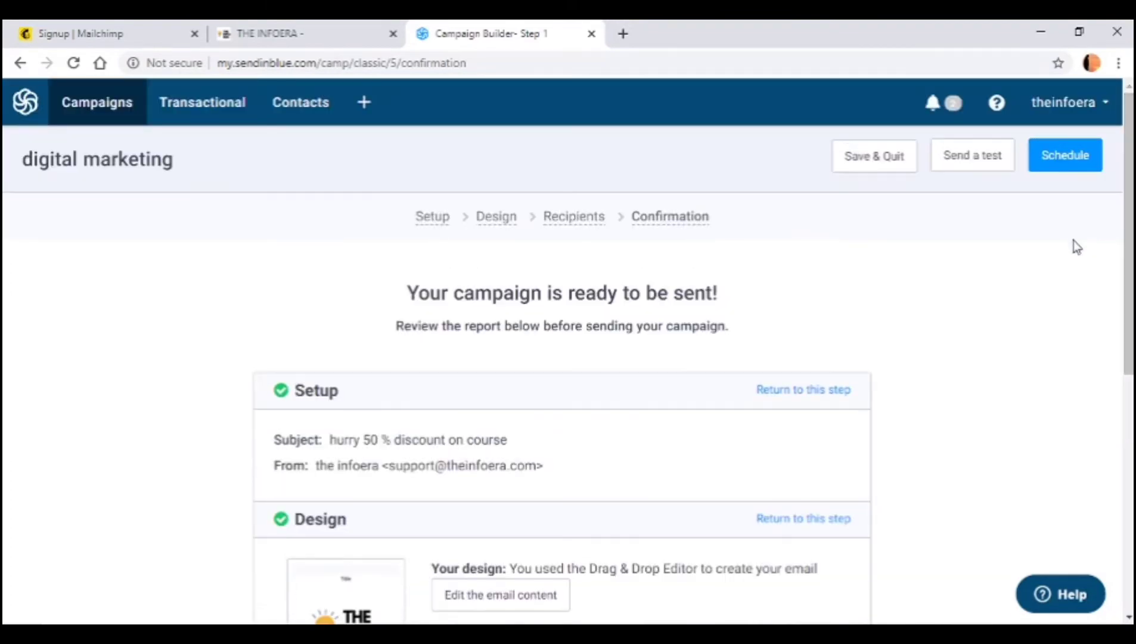
pyautogui.click(1082, 172)
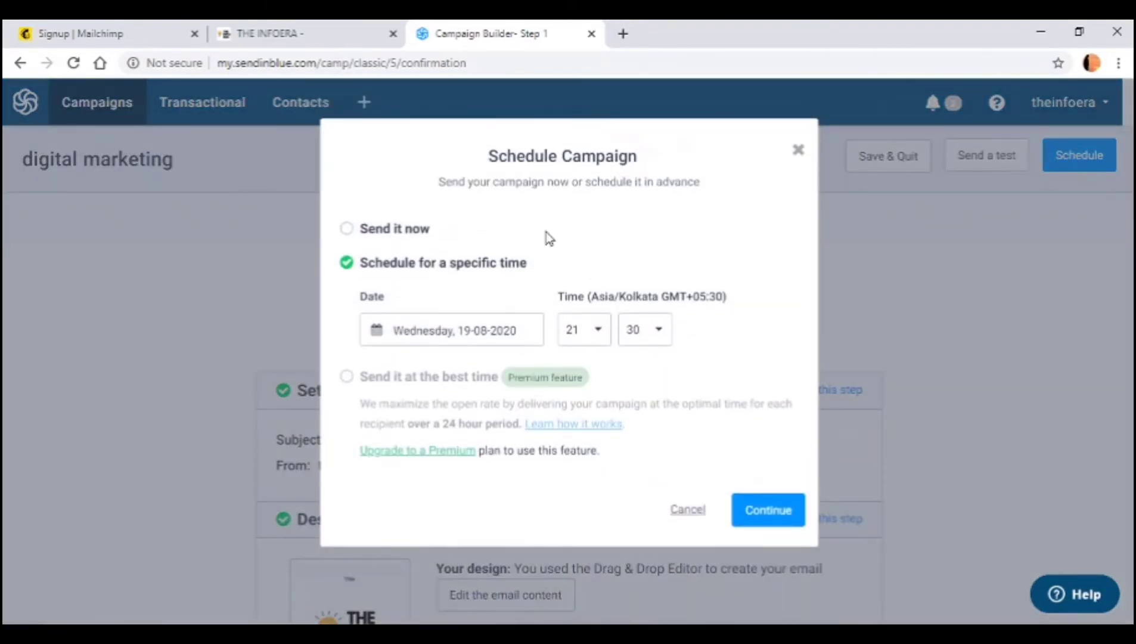
pyautogui.click(345, 230)
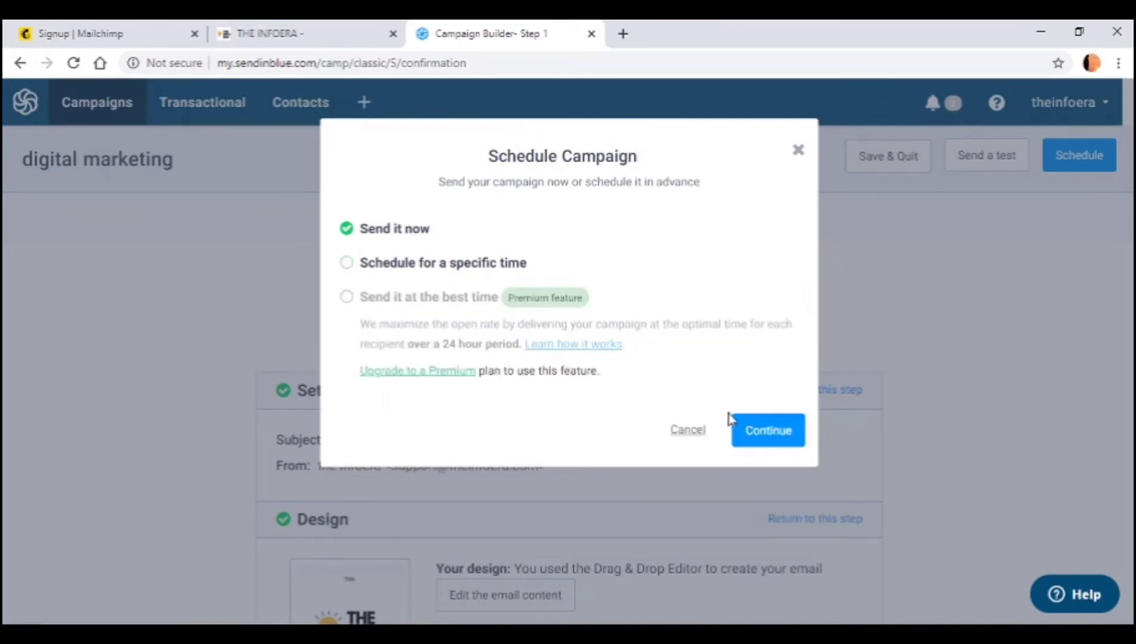
pyautogui.click(763, 437)
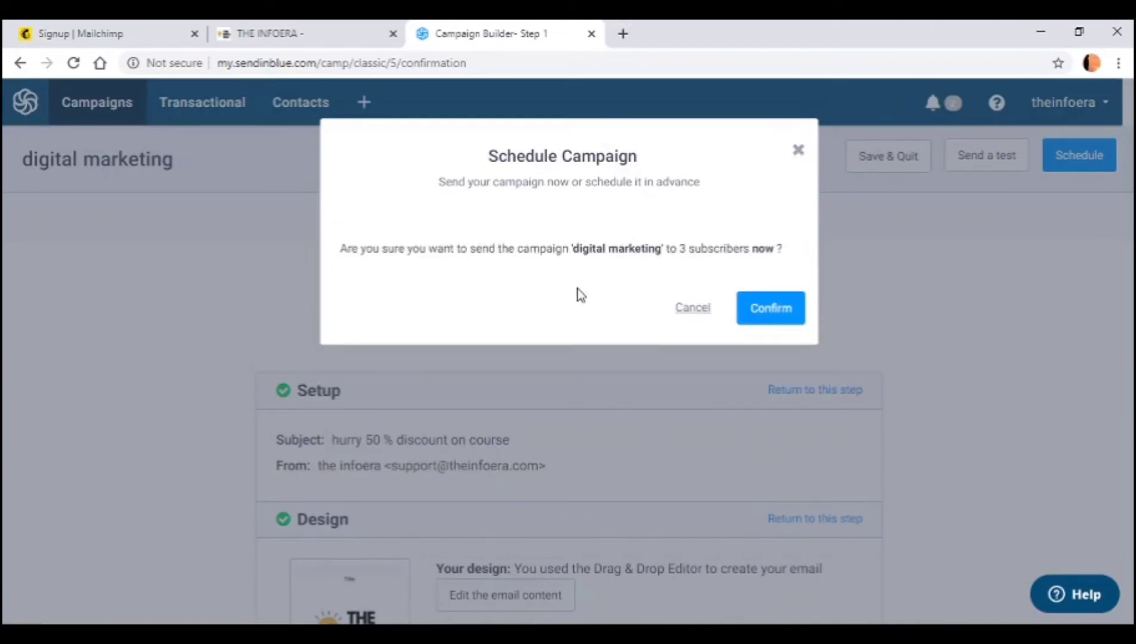
pyautogui.click(771, 309)
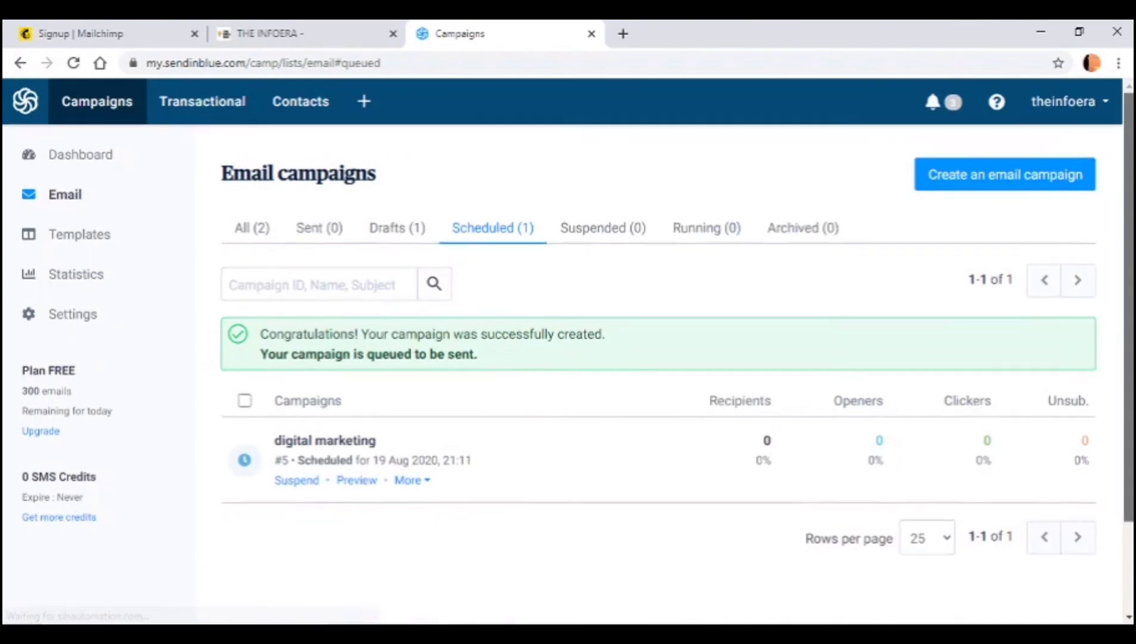
pyautogui.moveTo(1128, 173); pyautogui.dragTo(1128, 225)
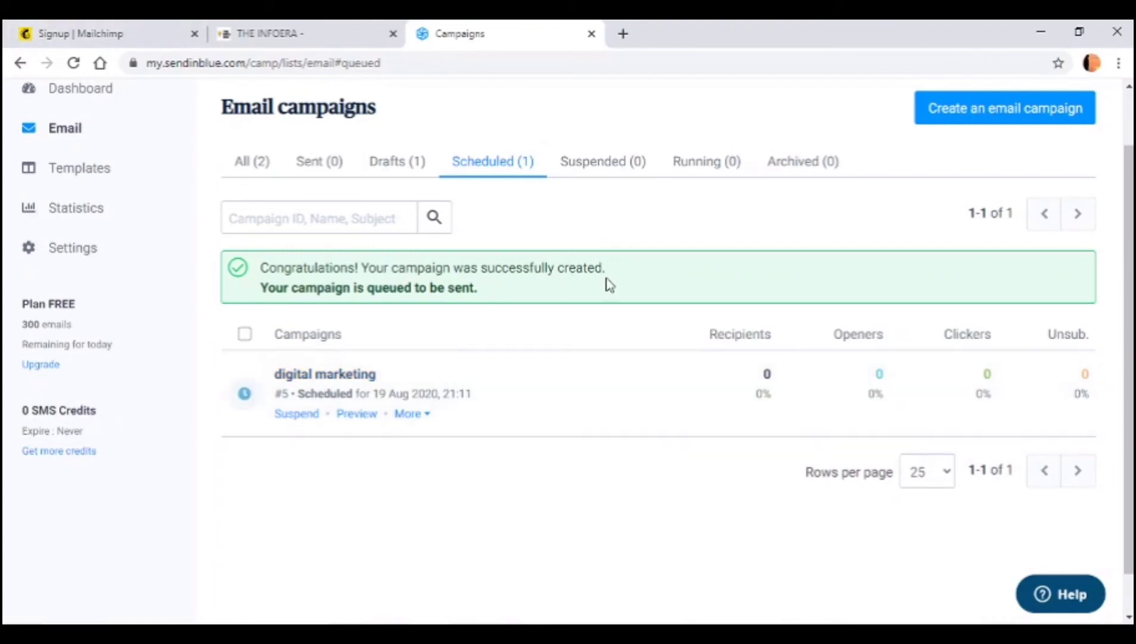
pyautogui.scroll(1, 904, 262)
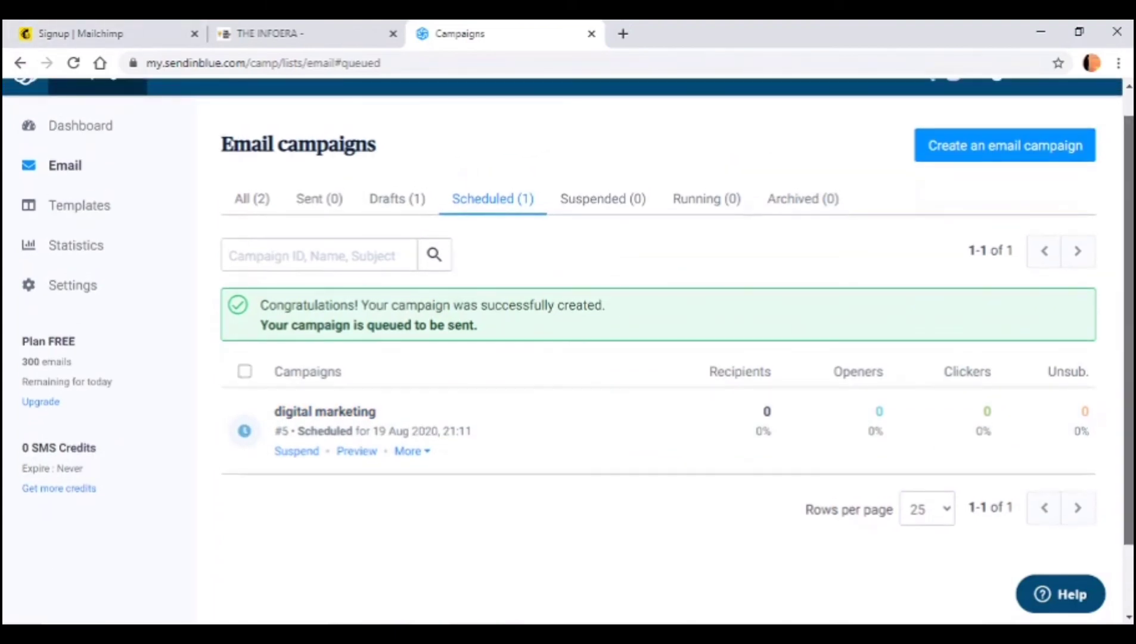
pyautogui.scroll(1, 568, 311)
pyautogui.moveTo(1129, 315); pyautogui.dragTo(1129, 306)
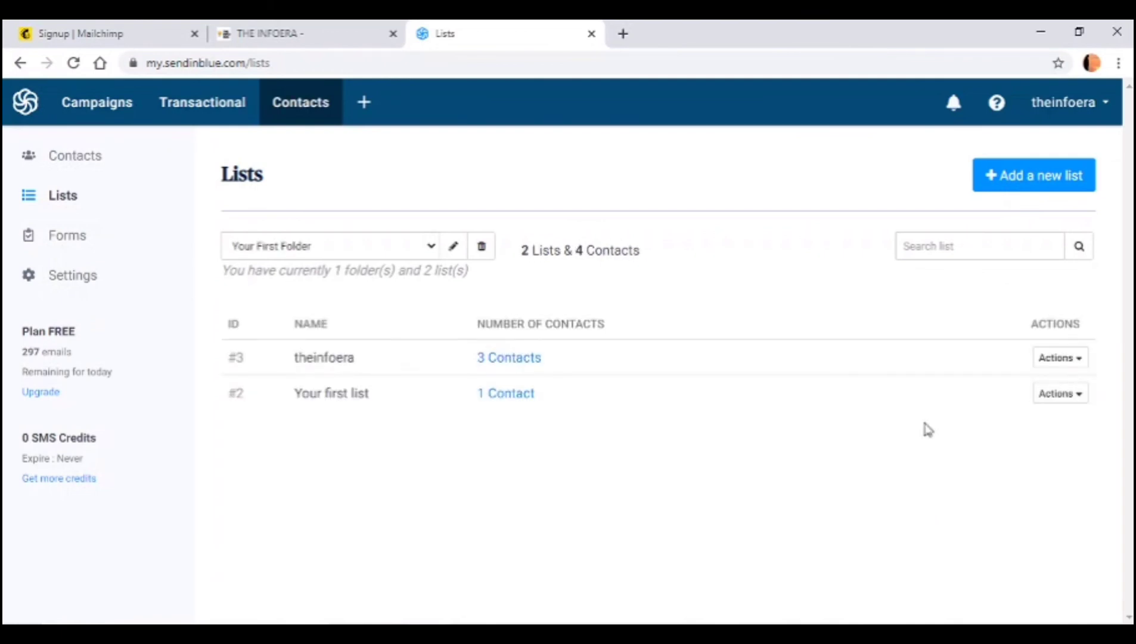
# Create a new empty contact list named "digital marketing" in Your First Folder.
pyautogui.click(1015, 183)
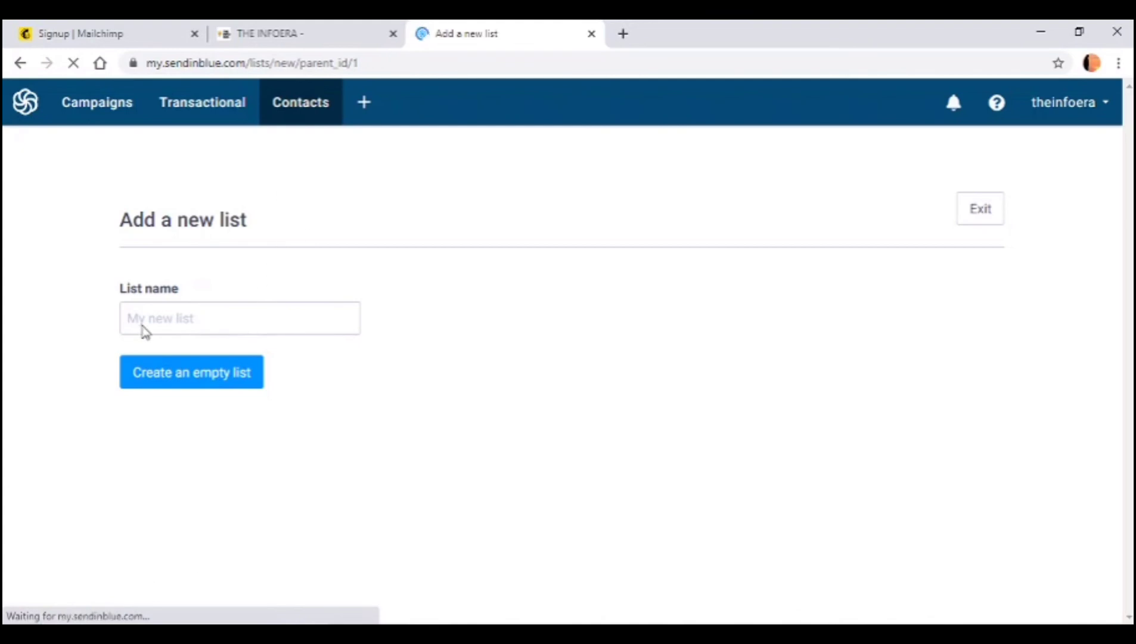
pyautogui.click(143, 318)
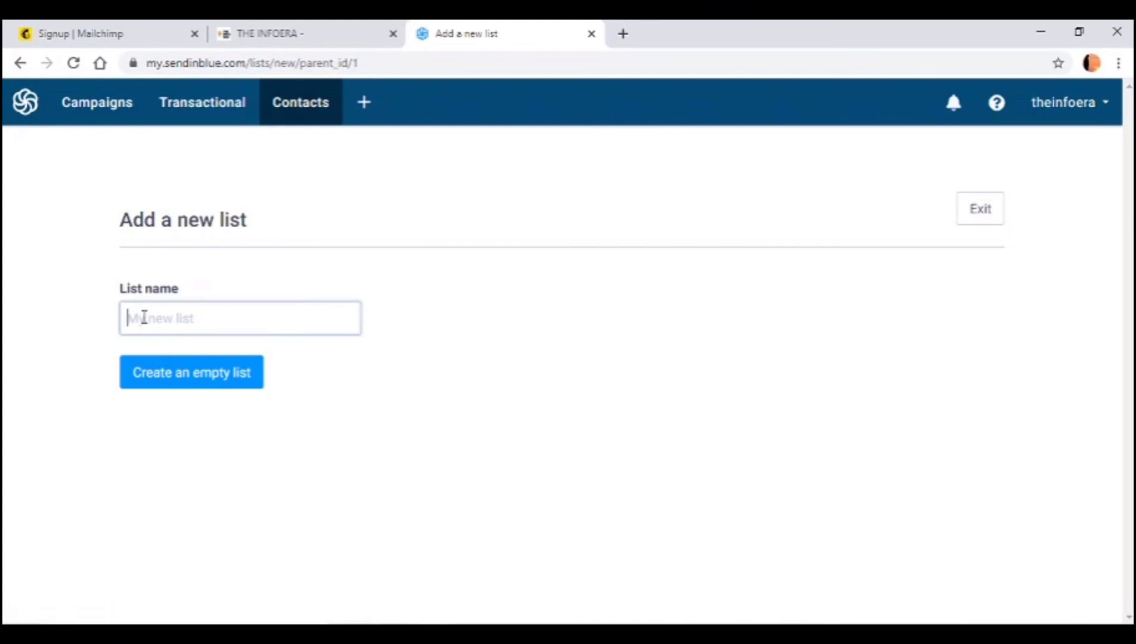
pyautogui.write('digital marketing')
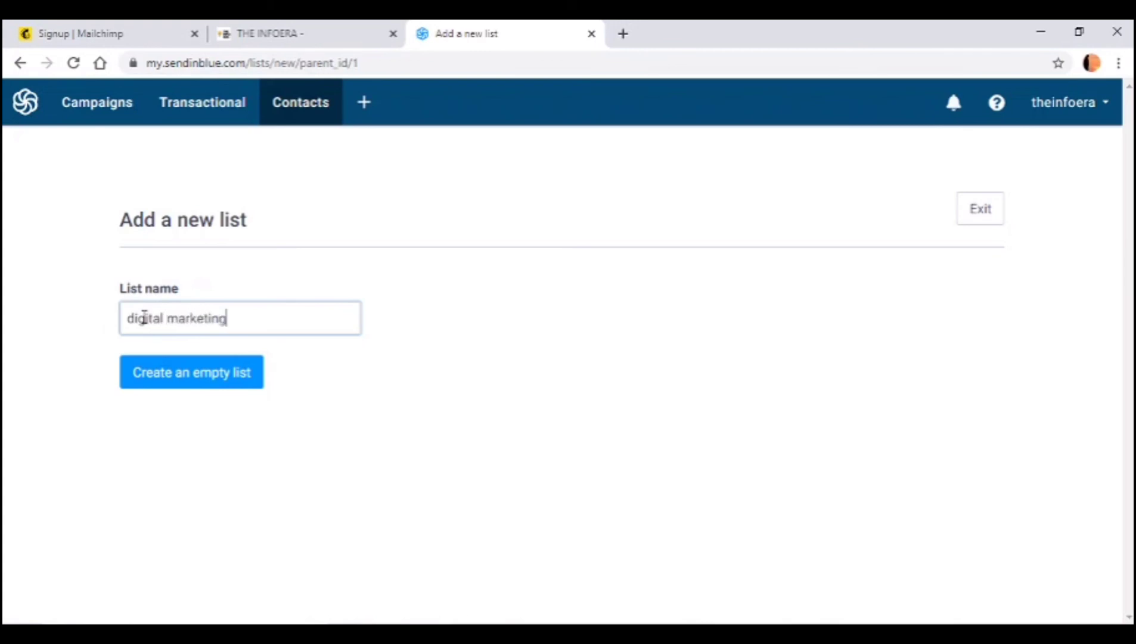
pyautogui.click(190, 377)
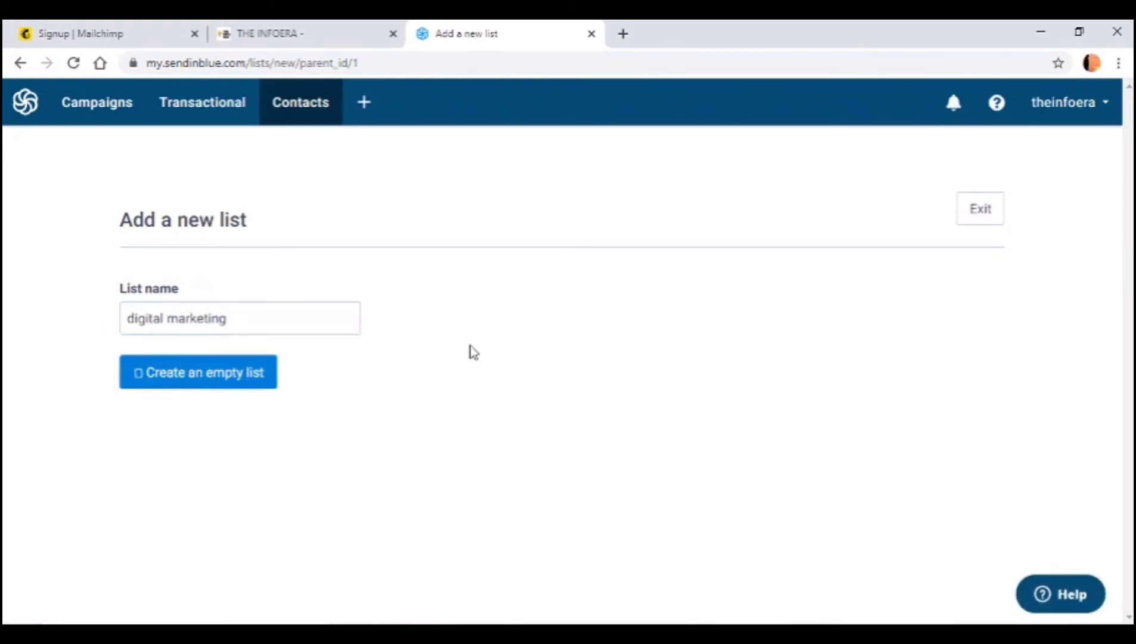